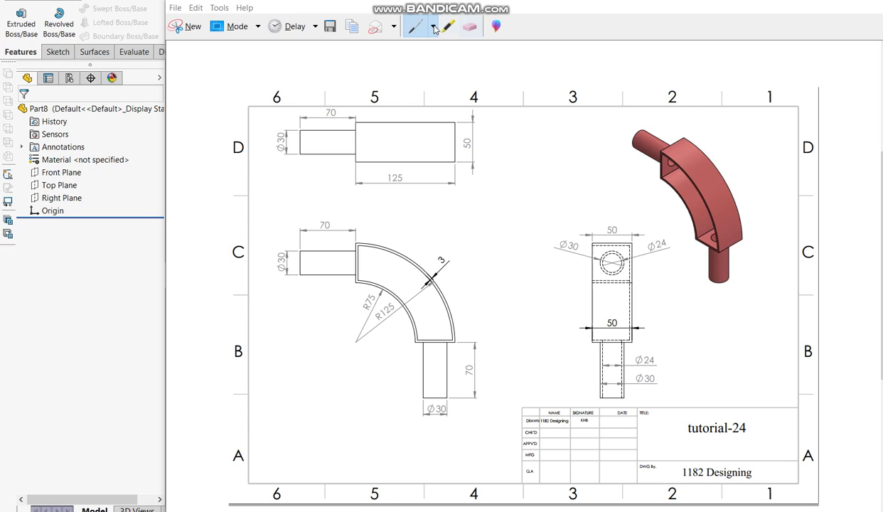
With a red pen, mark the curved duct and circle its R75 and R125 radii on the drawing
left_click(437, 27)
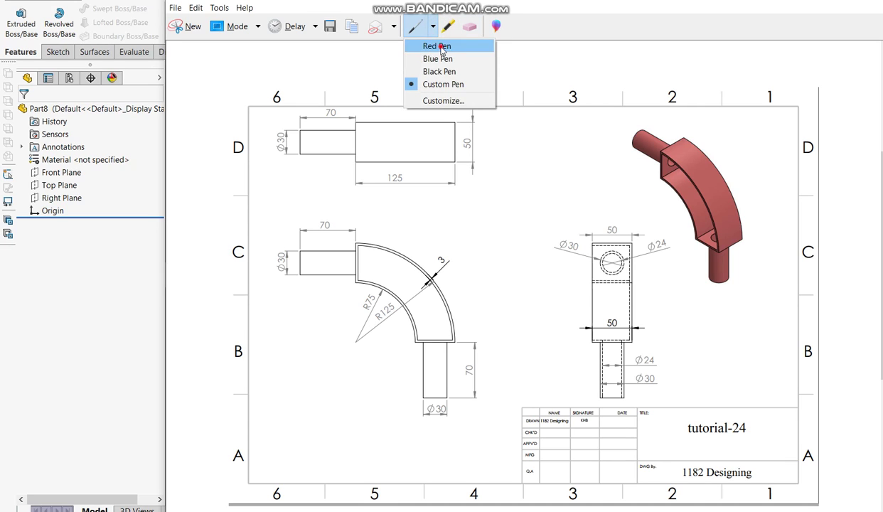
left_click(421, 45)
left_click_drag(660, 213, 676, 206)
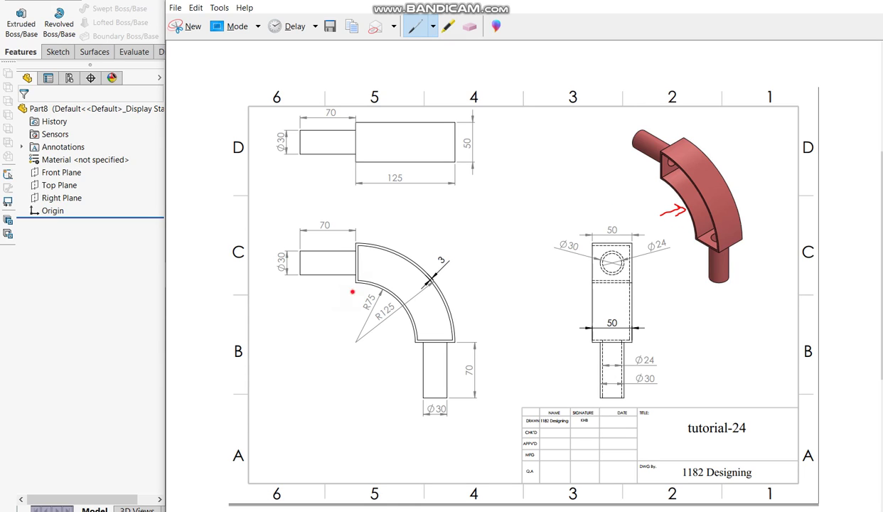
mouse_move(352, 291)
left_mouse_down()
mouse_move(352, 307)
mouse_move(357, 288)
mouse_move(397, 324)
left_mouse_up()
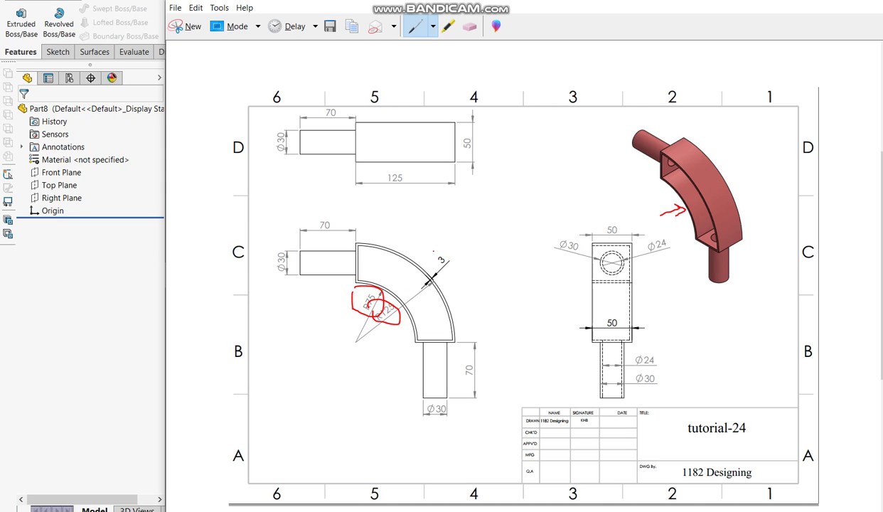
left_click_drag(434, 251, 446, 270)
key("alt+Tab")
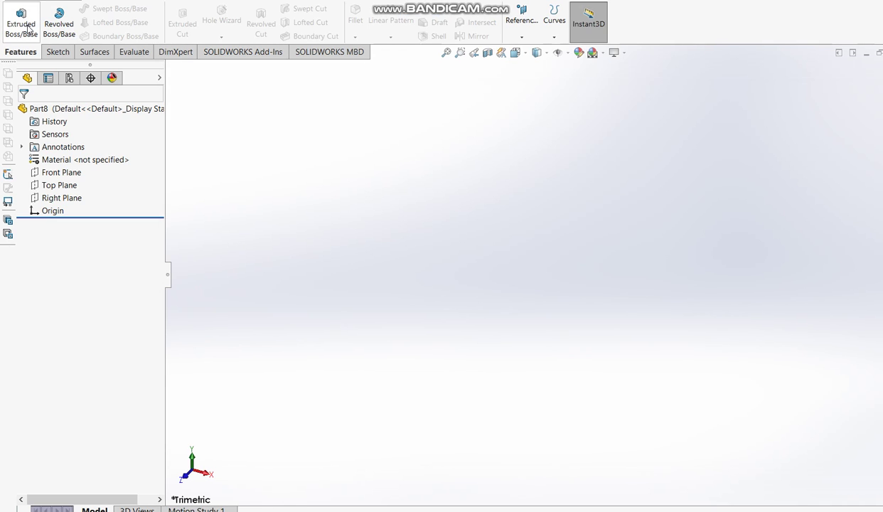
Start an extruded boss sketch on the Front Plane with two circles centred on the origin
left_click(29, 27)
left_click(401, 164)
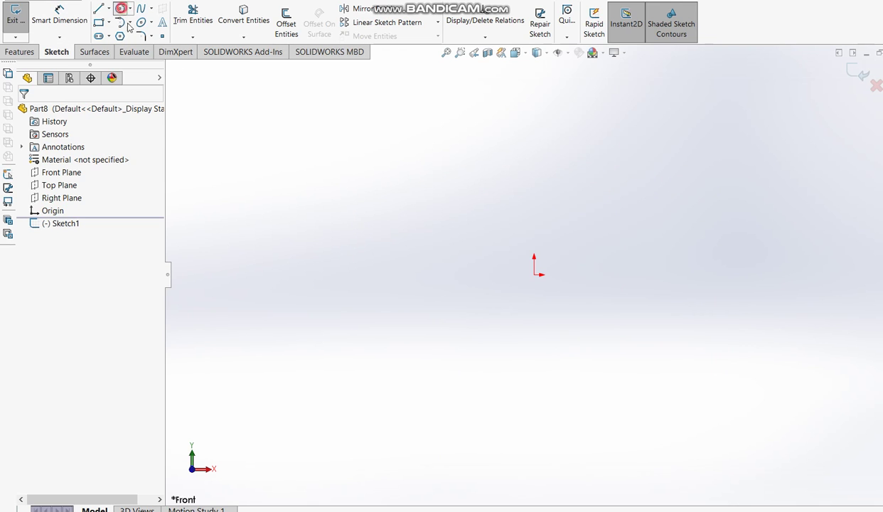
left_click(121, 9)
left_click(534, 275)
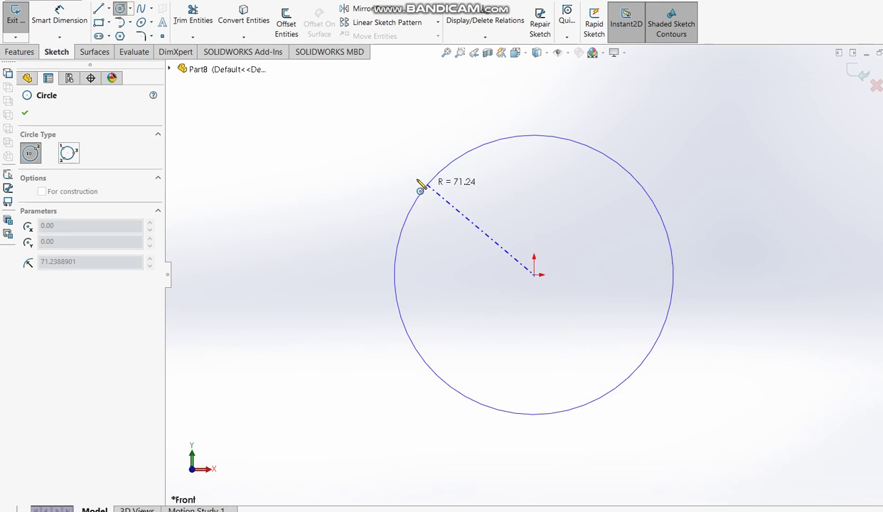
left_click(413, 177)
left_click(534, 274)
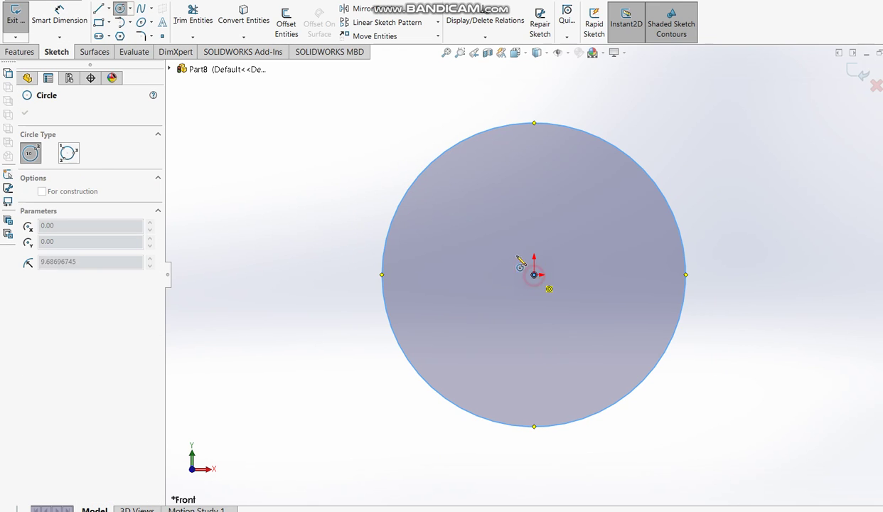
left_click(455, 210)
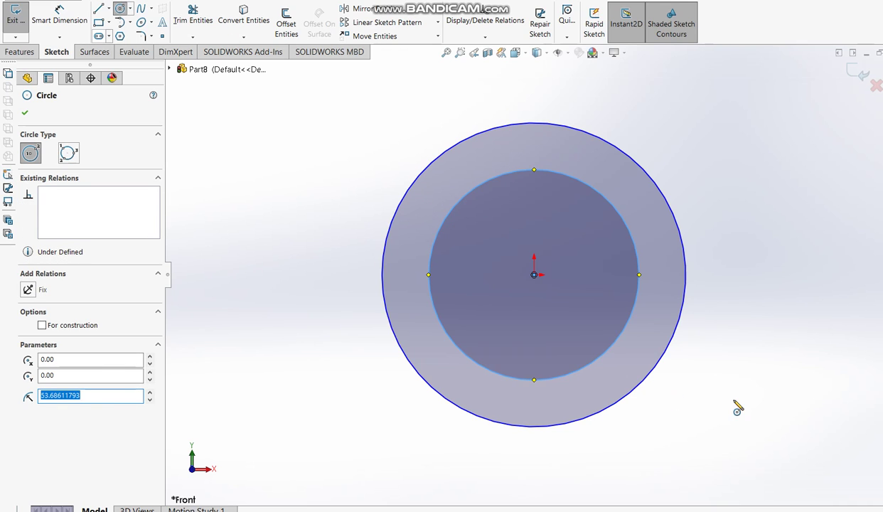
Circle the 3 mm wall dimension in red on the reference drawing
key("alt+Tab")
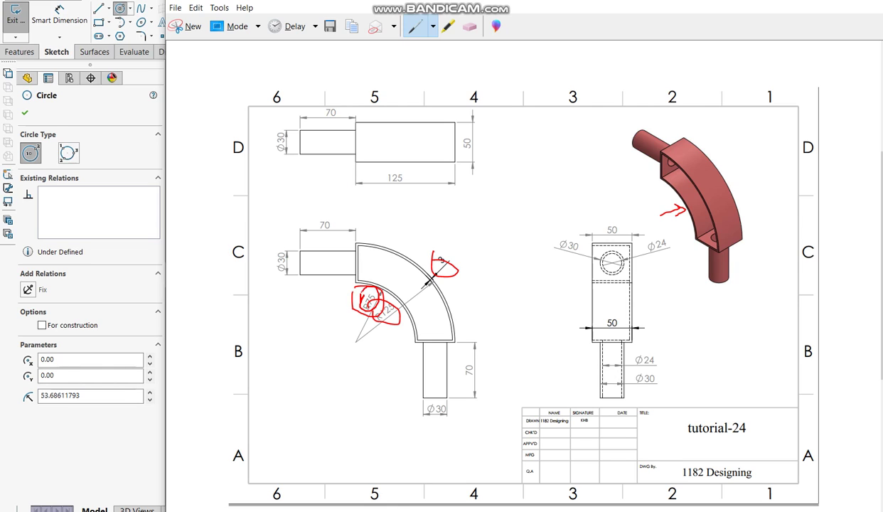
left_click_drag(366, 297, 386, 322)
key("alt+Tab")
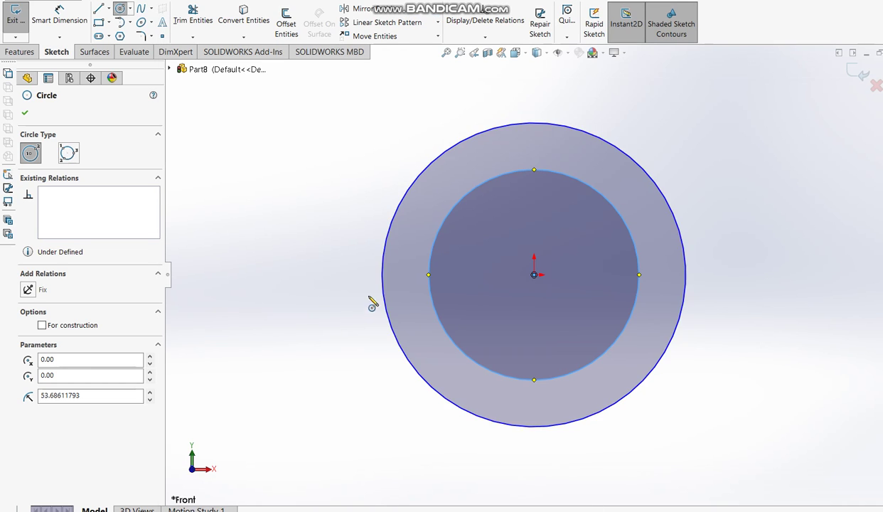
left_click(59, 10)
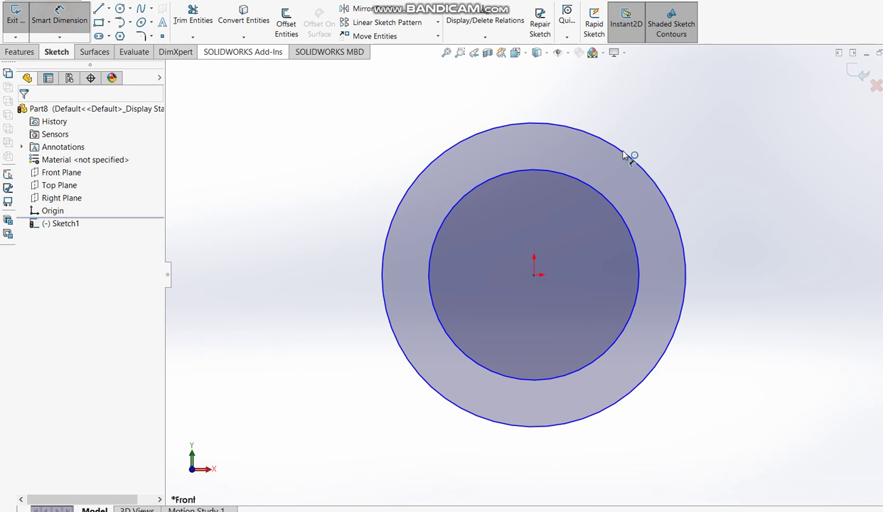
Dimension the outer circle to Ø250 (entered as 125*2) and the inner circle to Ø150
left_click(680, 226)
left_click(795, 252)
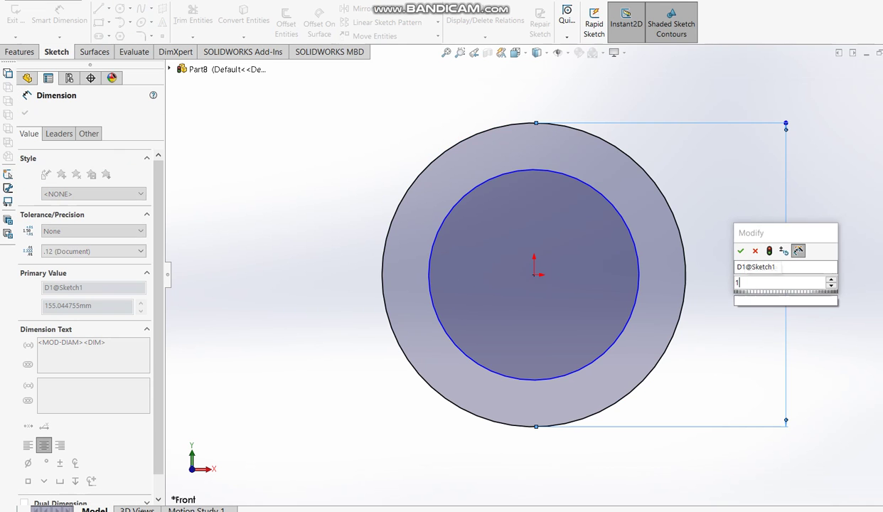
type("125*")
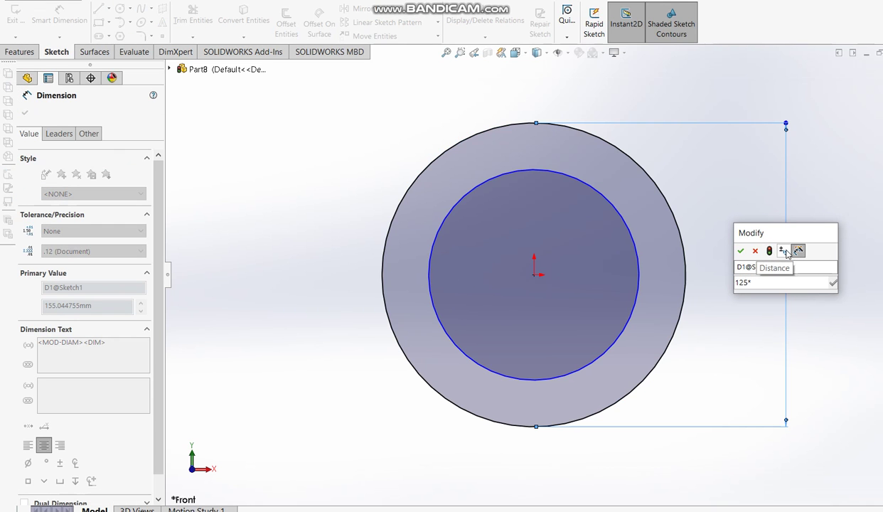
type("2")
key("Return")
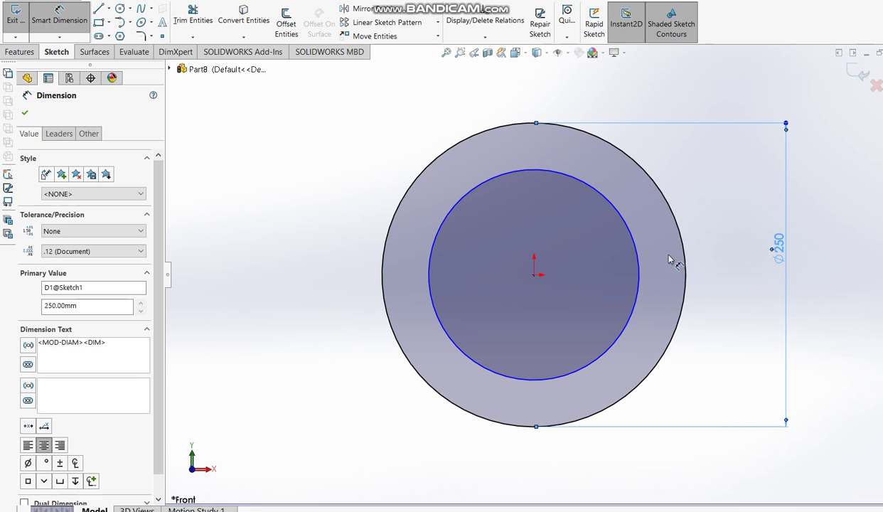
left_click(640, 277)
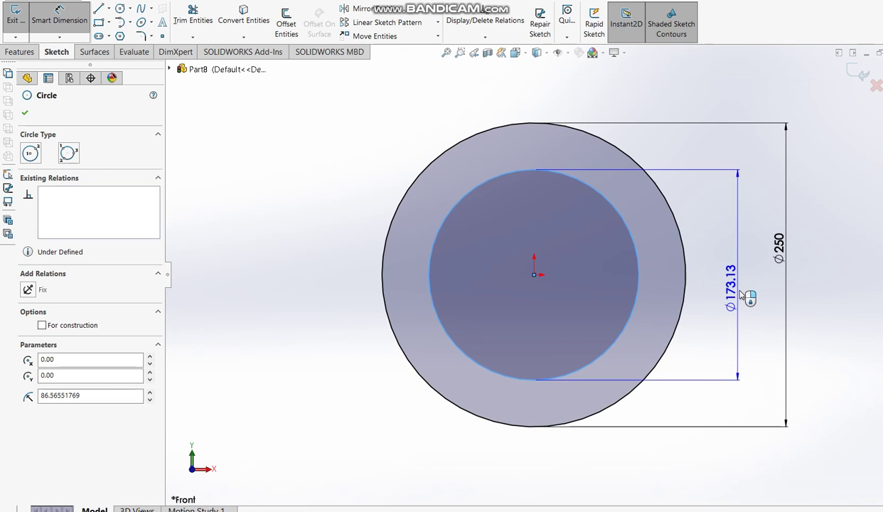
left_click(745, 298)
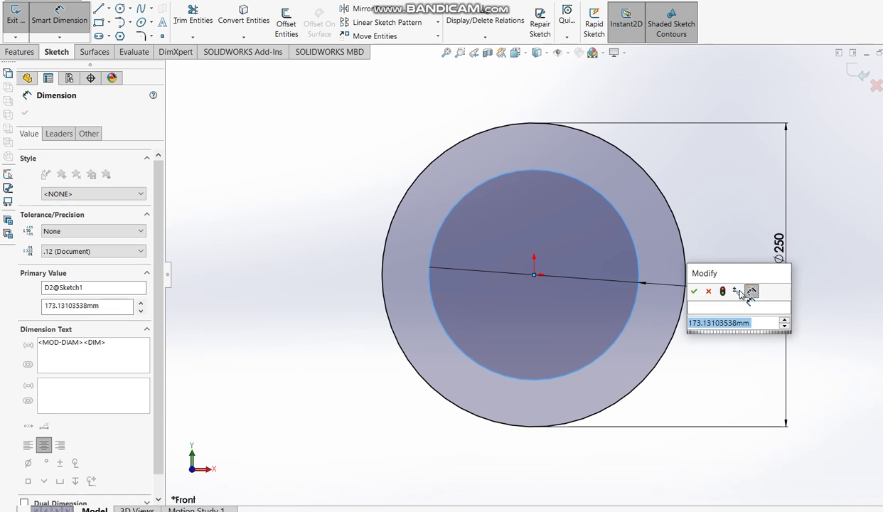
type("75")
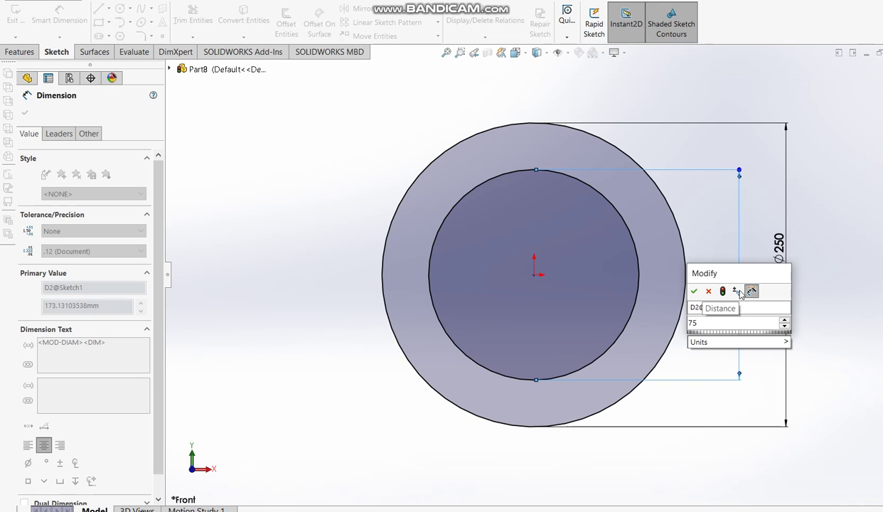
key("BackSpace")
key("BackSpace")
type("150")
key("Return")
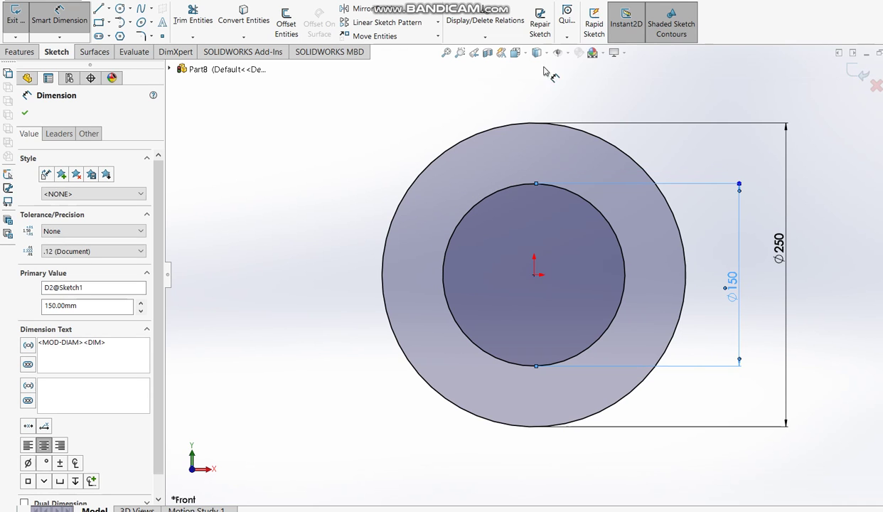
Draw a vertical and a horizontal line from the origin out to the outer circle
left_click(99, 9)
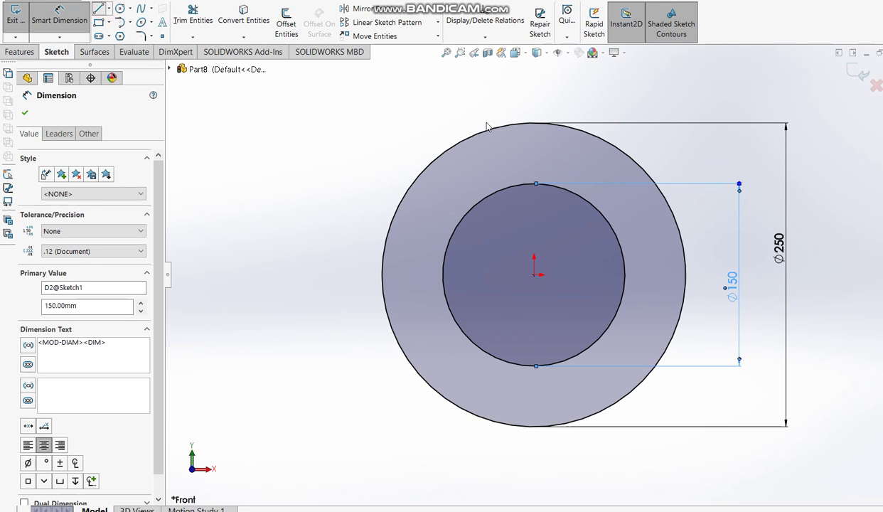
left_click(535, 123)
left_click(534, 275)
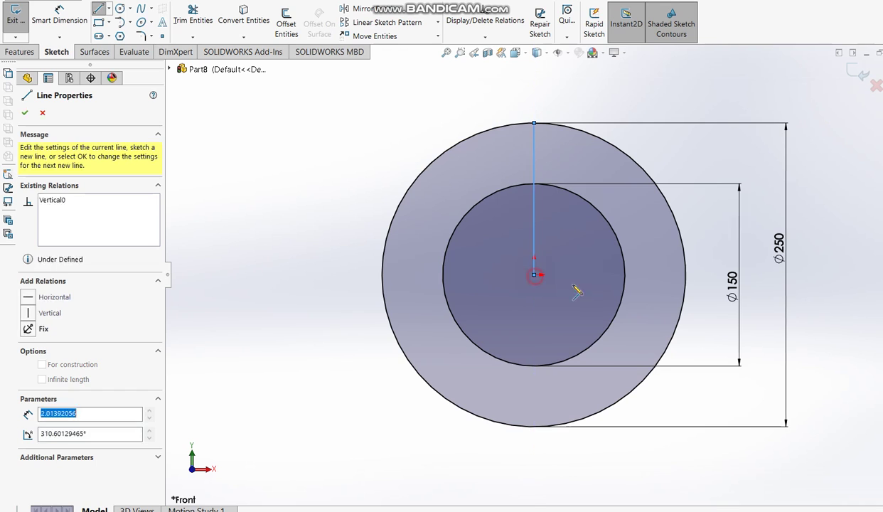
left_click(687, 275)
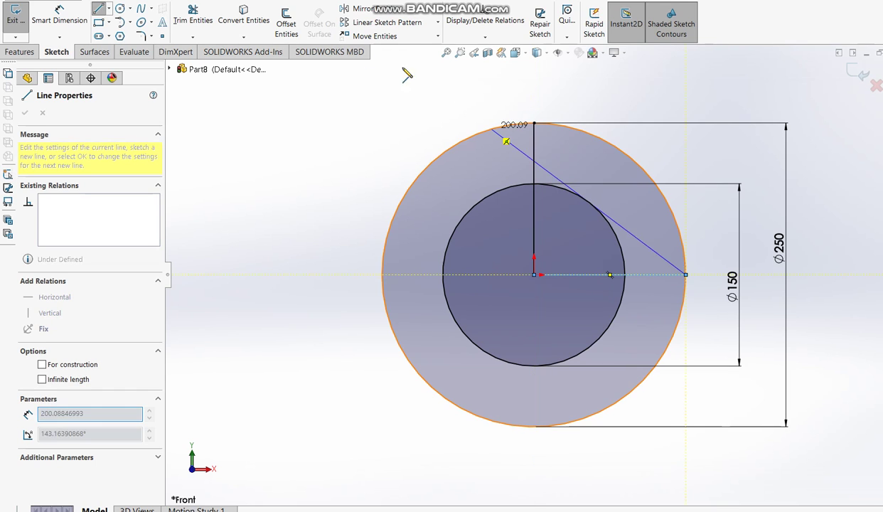
Trim the circles down to the upper-right quarter-ring
left_click(193, 16)
mouse_move(473, 131)
left_mouse_down()
mouse_move(488, 315)
mouse_move(562, 256)
mouse_move(520, 239)
mouse_move(511, 256)
left_mouse_up()
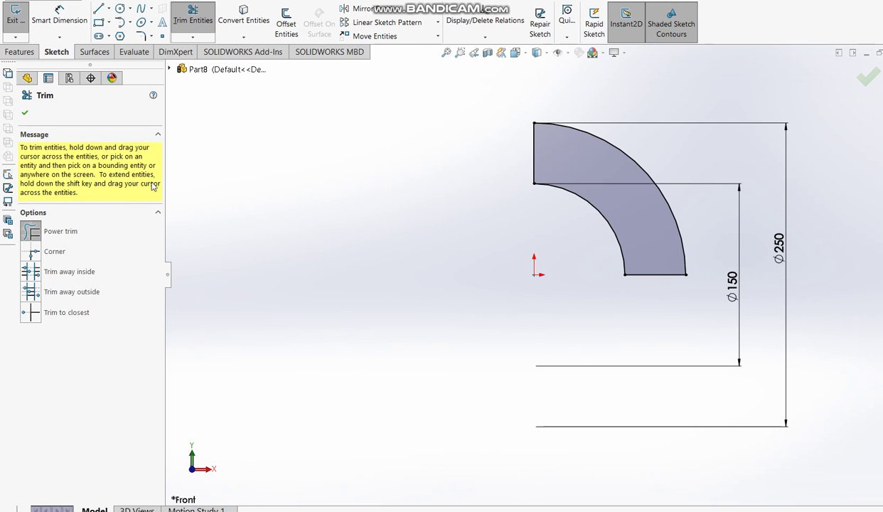
left_click(25, 112)
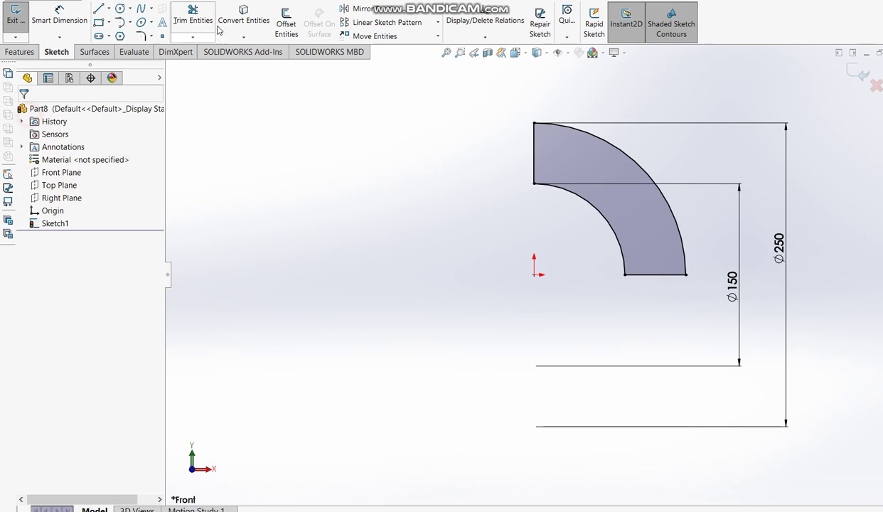
Offset the quarter-ring outline chain 3 mm inward, checking the 3 mm wall on the drawing
left_click(283, 26)
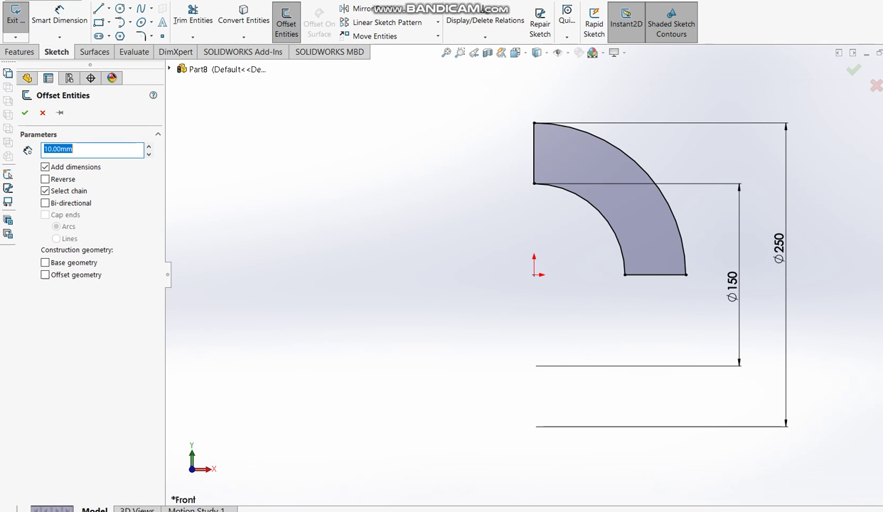
key("alt+Tab")
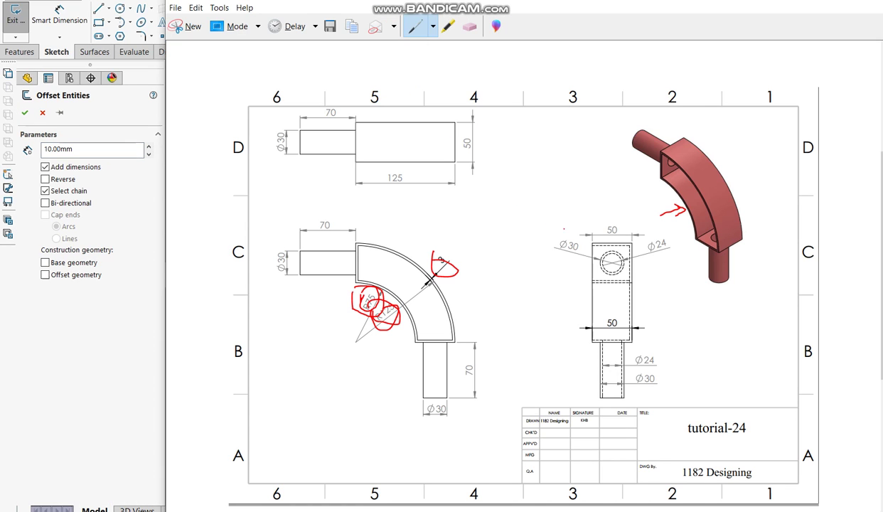
mouse_move(438, 246)
left_mouse_down()
mouse_move(435, 274)
mouse_move(458, 276)
left_mouse_up()
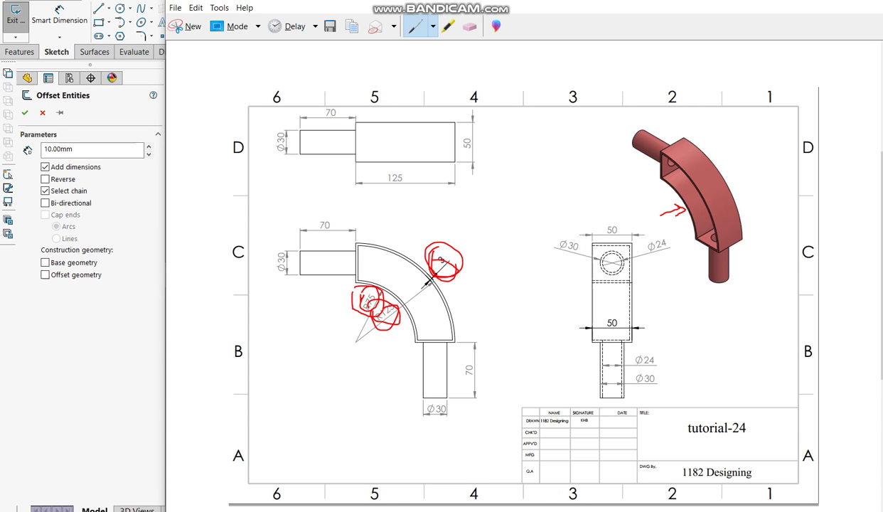
key("alt+Tab")
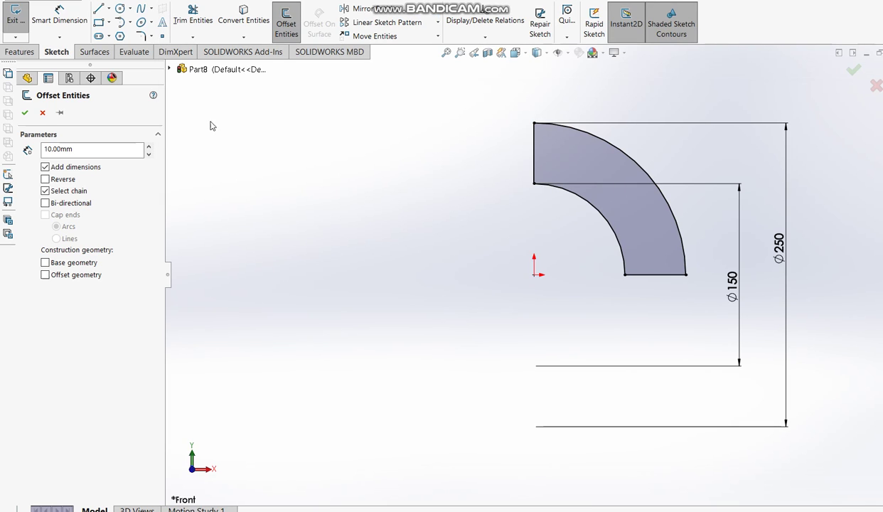
double_click(125, 147)
type("3")
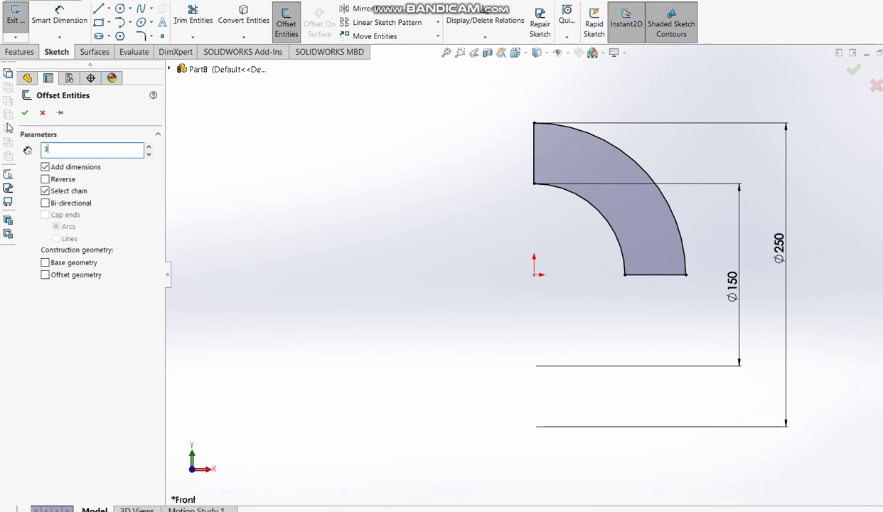
left_click(632, 163)
key("Return")
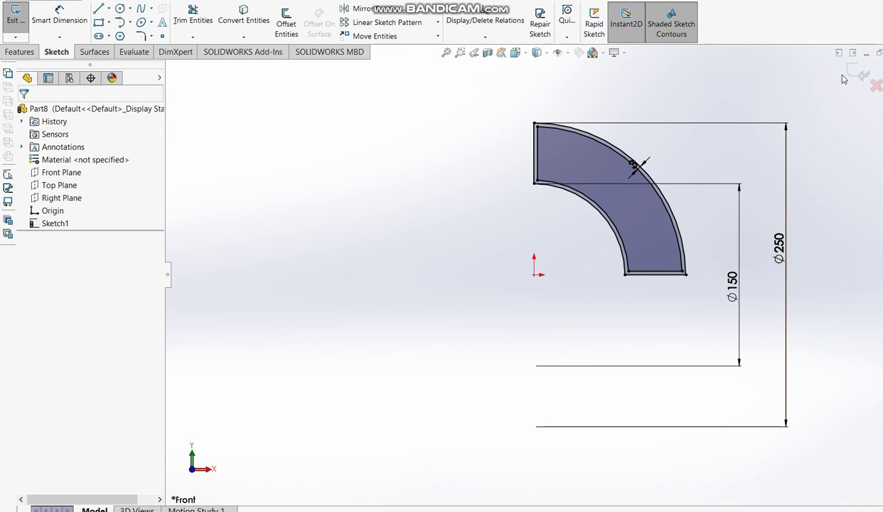
left_click(641, 116)
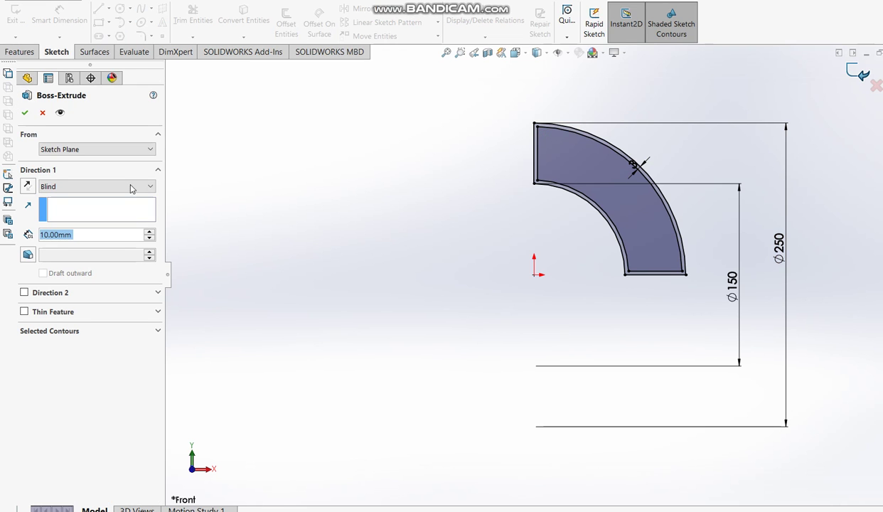
Extrude the thin profile with the Mid Plane end condition, noting the 50 depth on the drawing
left_click(131, 187)
left_click(110, 240)
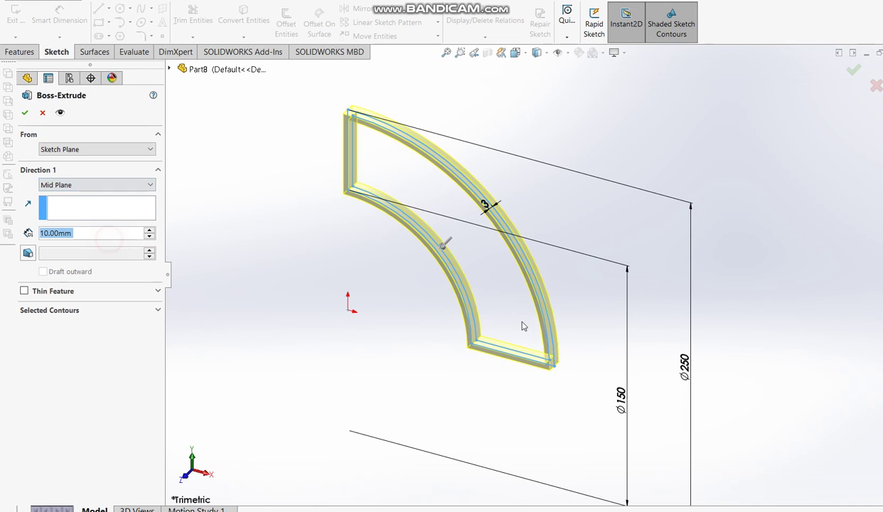
key("alt+Tab")
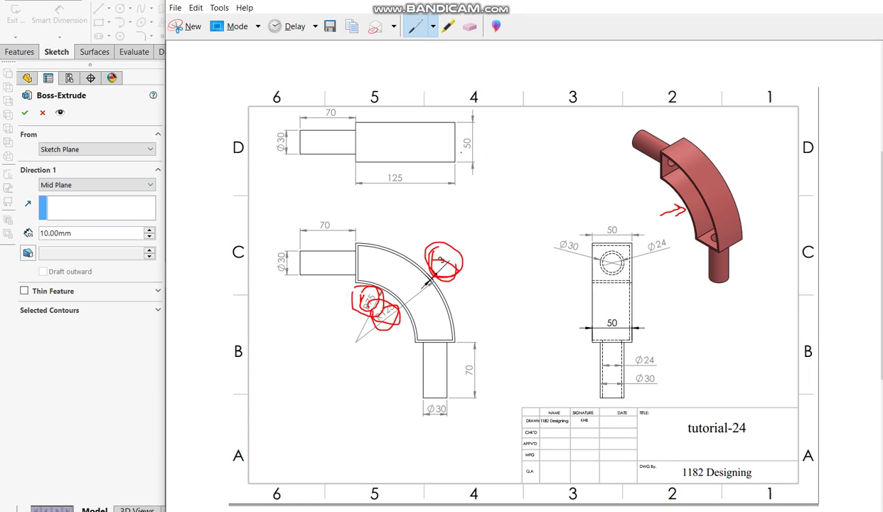
left_click_drag(464, 123, 463, 152)
left_click(123, 337)
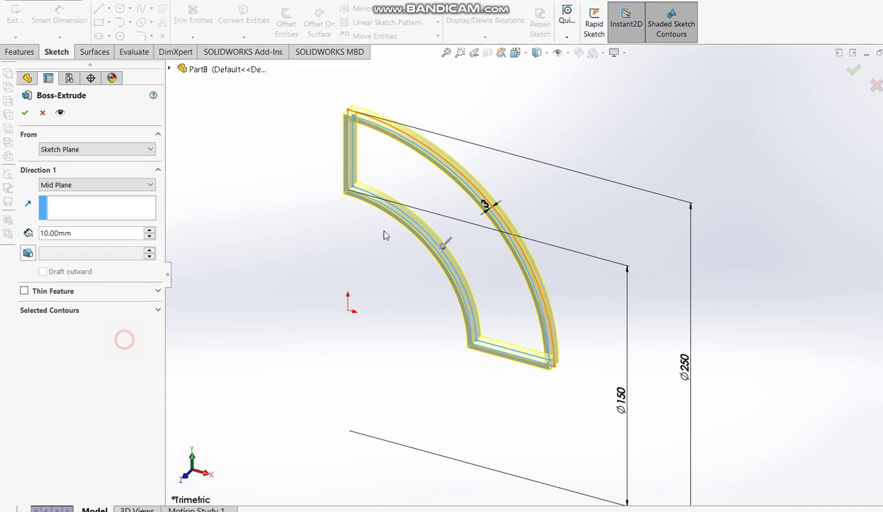
double_click(78, 233)
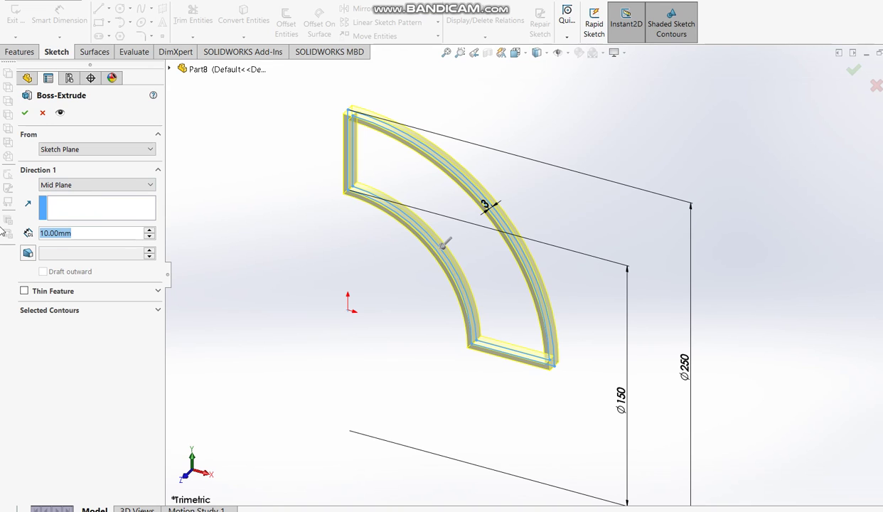
key("Return")
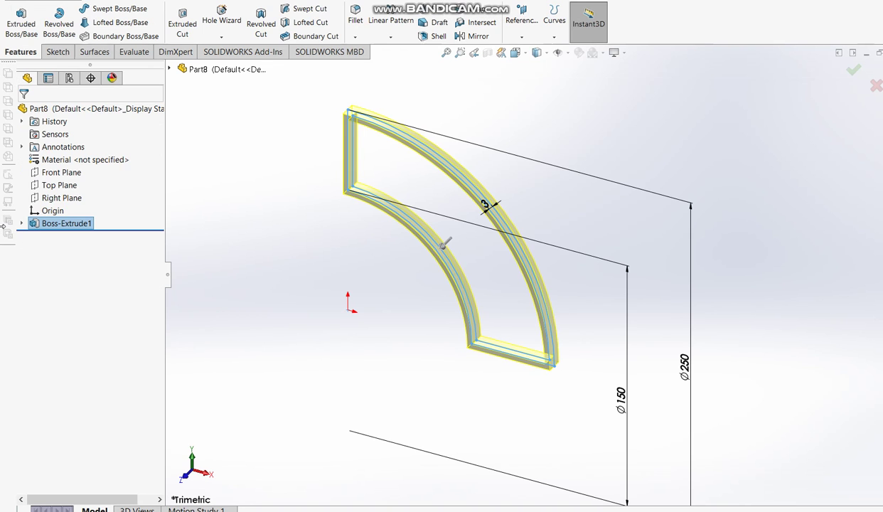
Edit Boss-Extrude1 to a 50 mm depth
right_click(65, 223)
left_click(74, 187)
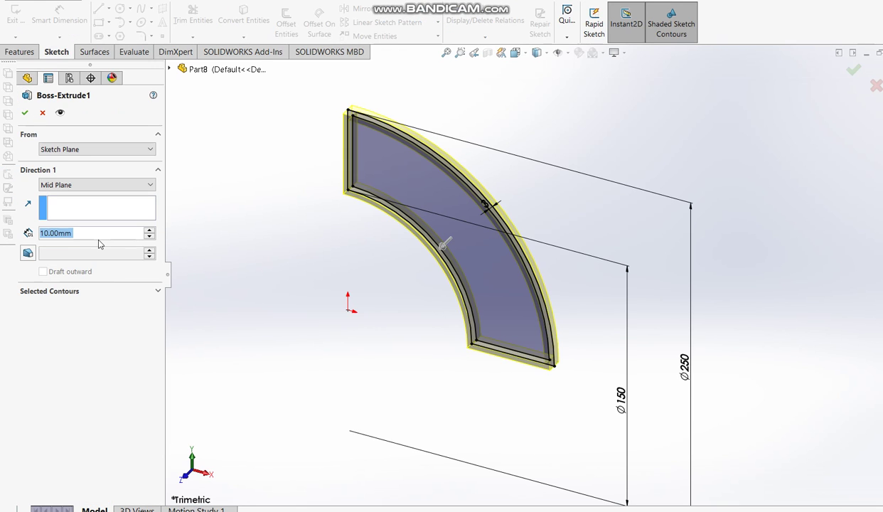
type("5")
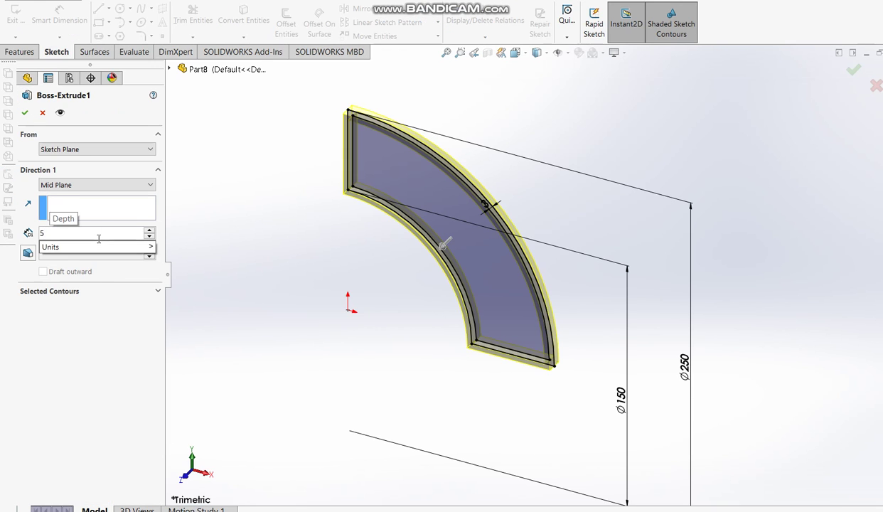
type("0")
key("Return")
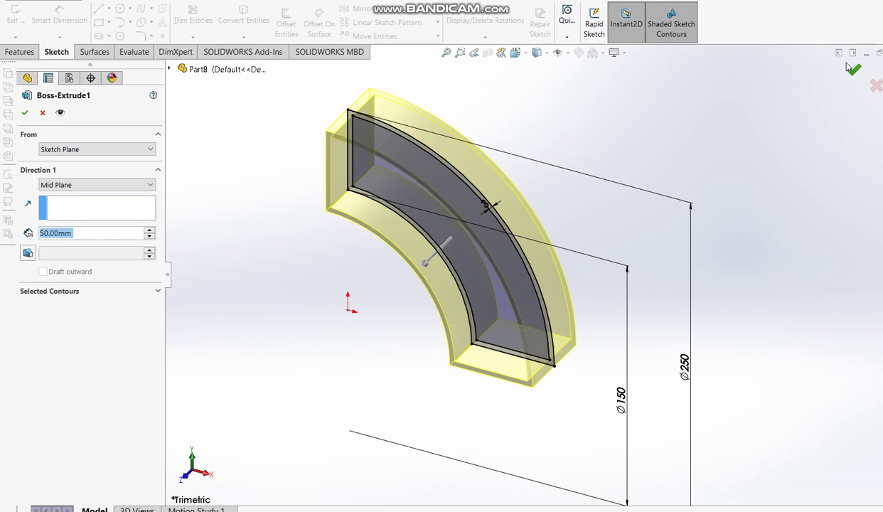
left_click(847, 66)
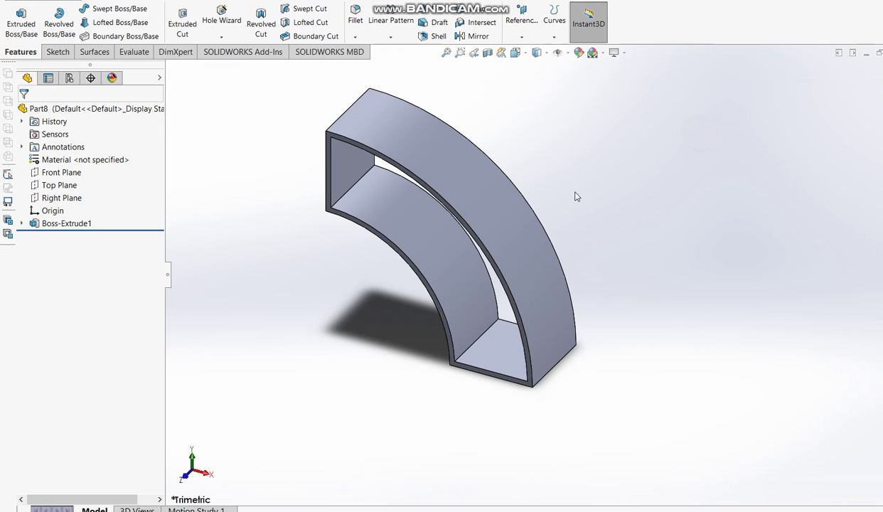
middle_click_drag(544, 187, 462, 276)
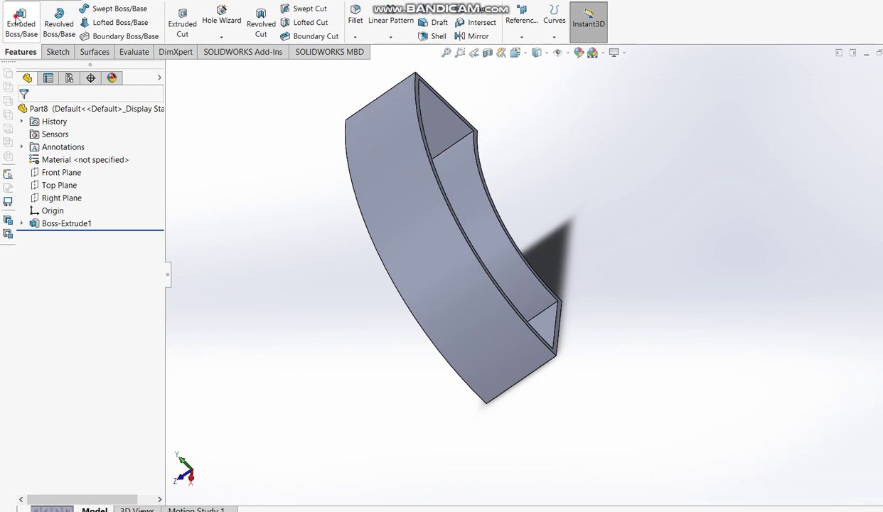
Sketch on the duct's open side face and convert the face outline into the sketch
left_click(17, 20)
scroll(472, 129, "down", 3)
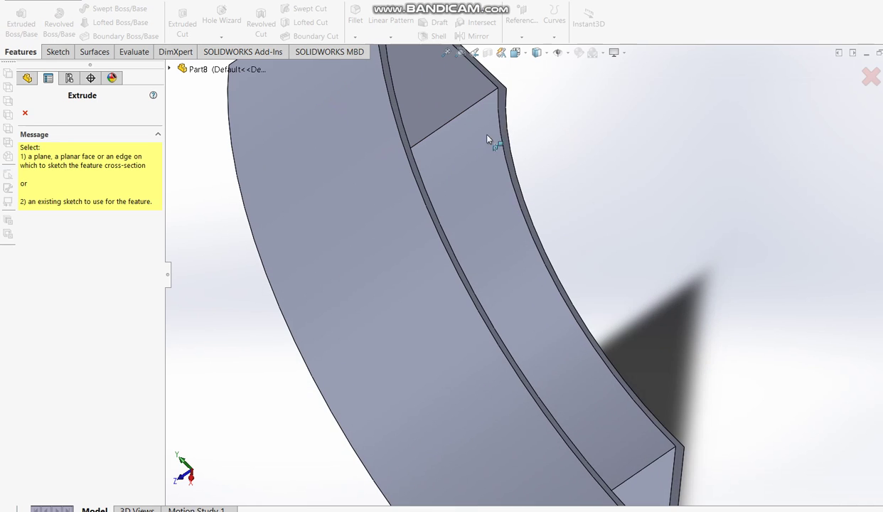
left_click(507, 97)
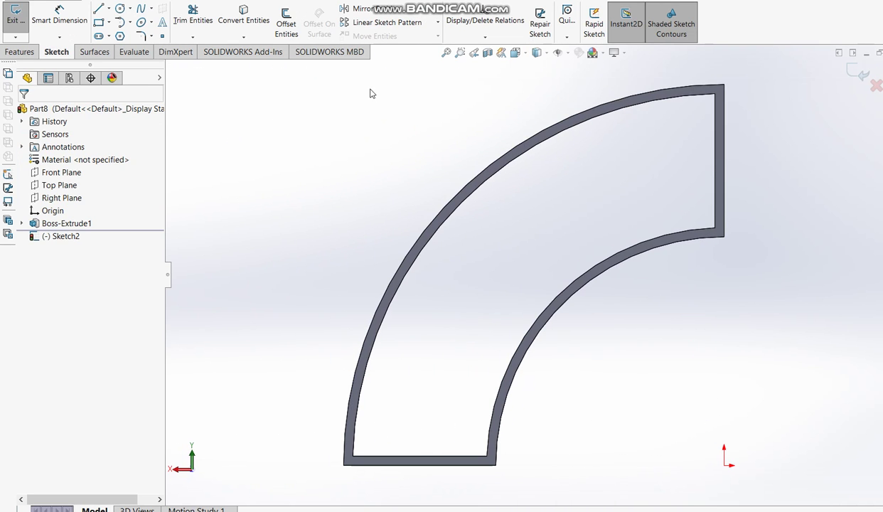
left_click(244, 16)
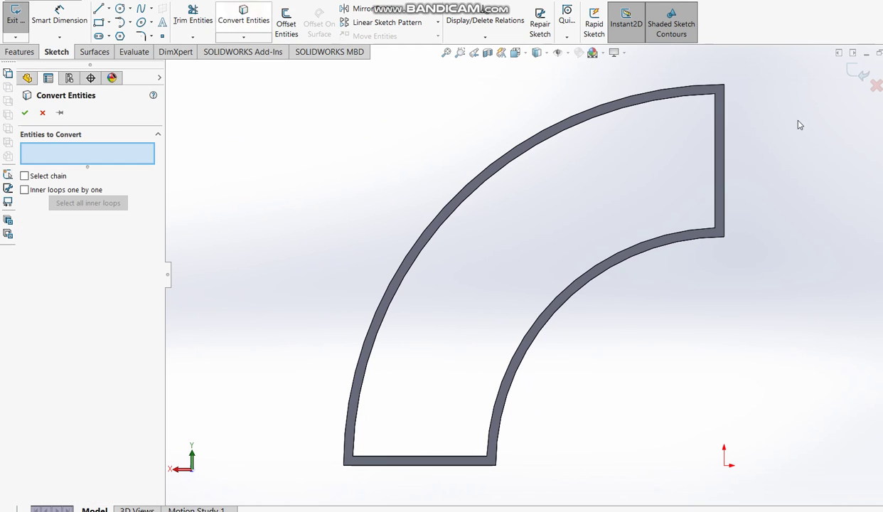
left_click(706, 93)
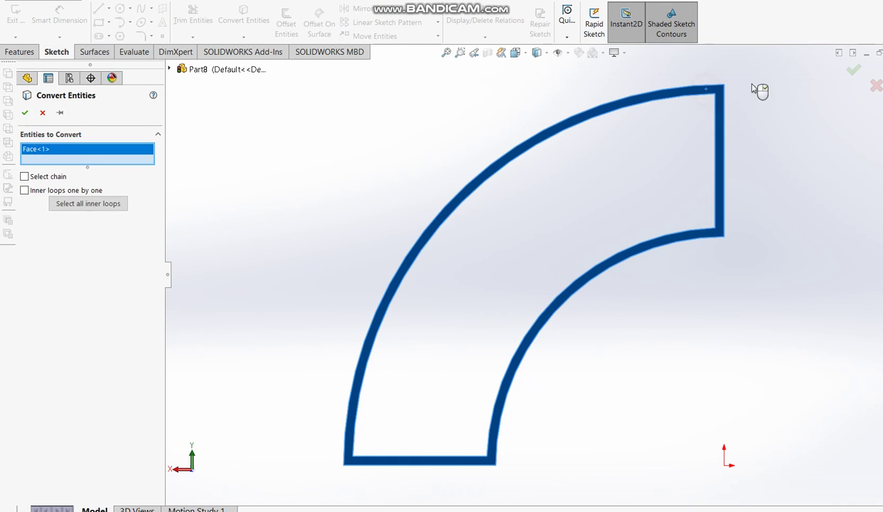
left_click(853, 70)
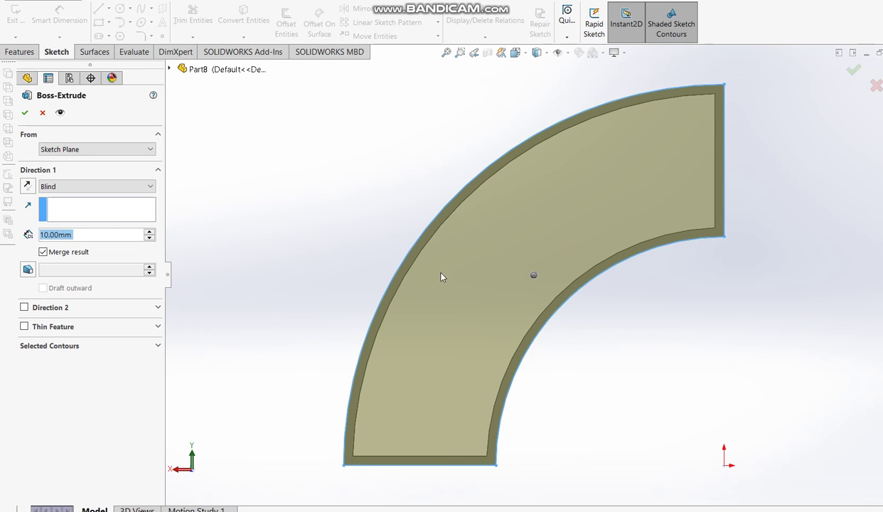
Extrude the outline 3 mm Blind in the reversed direction to cap that side
middle_click_drag(429, 288, 392, 327)
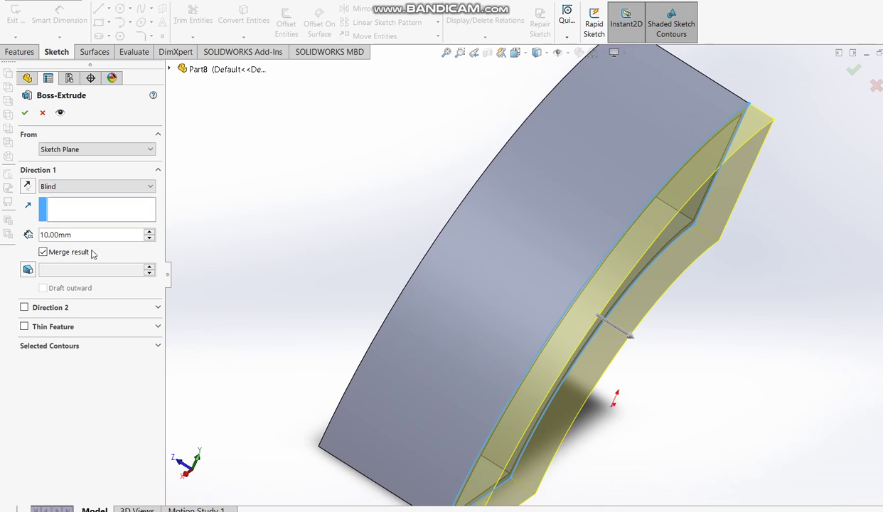
double_click(92, 235)
type("3")
key("Return")
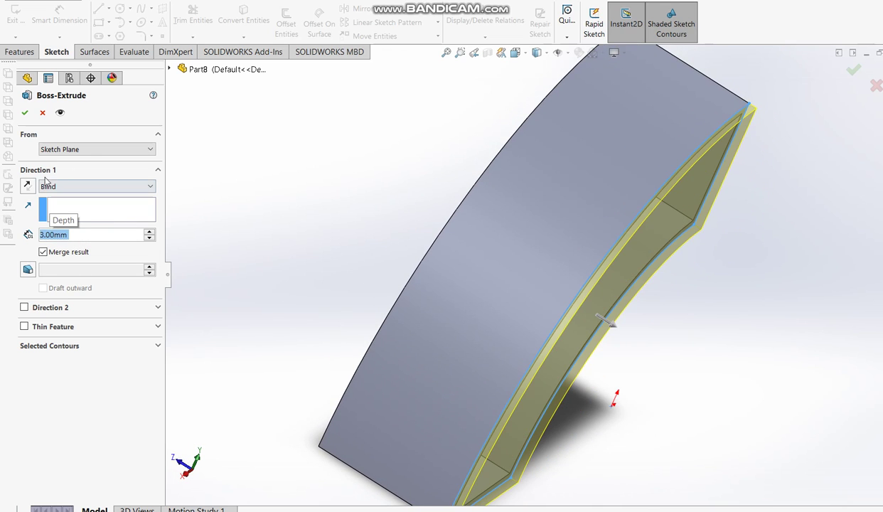
left_click(27, 186)
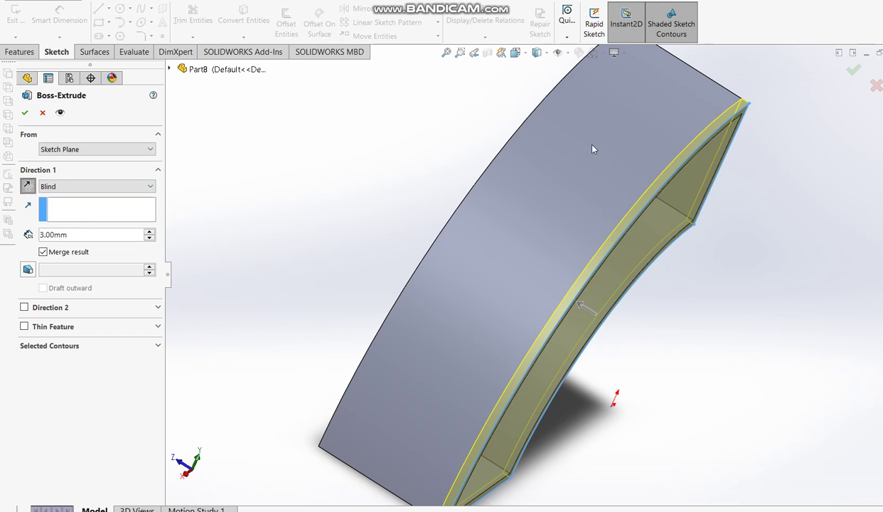
left_click(853, 69)
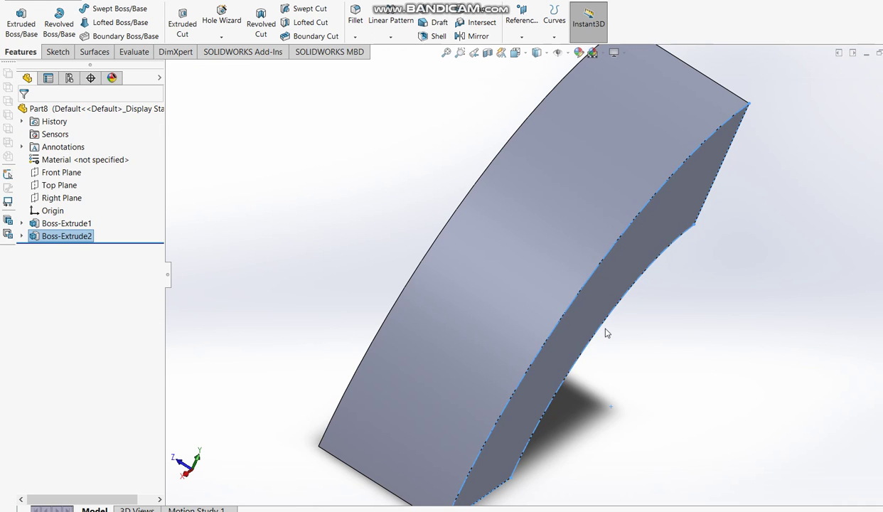
middle_click_drag(605, 332, 303, 454)
mouse_move(577, 351)
middle_mouse_down()
mouse_move(542, 486)
mouse_move(794, 194)
middle_mouse_up()
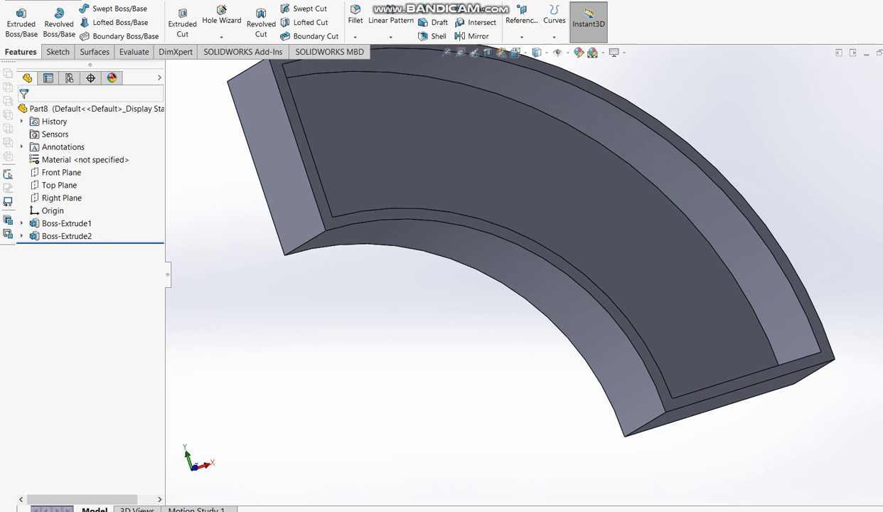
key("alt+Tab")
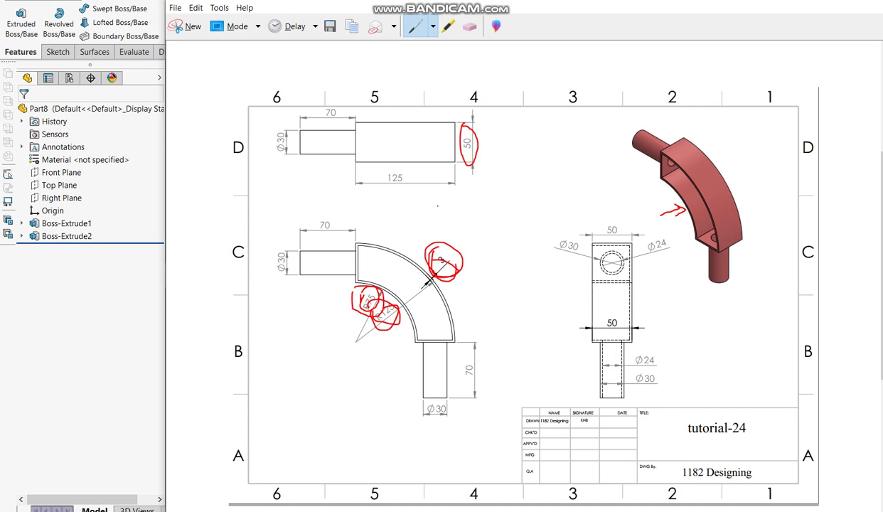
With a blue pen, circle the upper pipe, its Ø30 and 70 dimensions and the left view
left_click(434, 26)
left_click(434, 69)
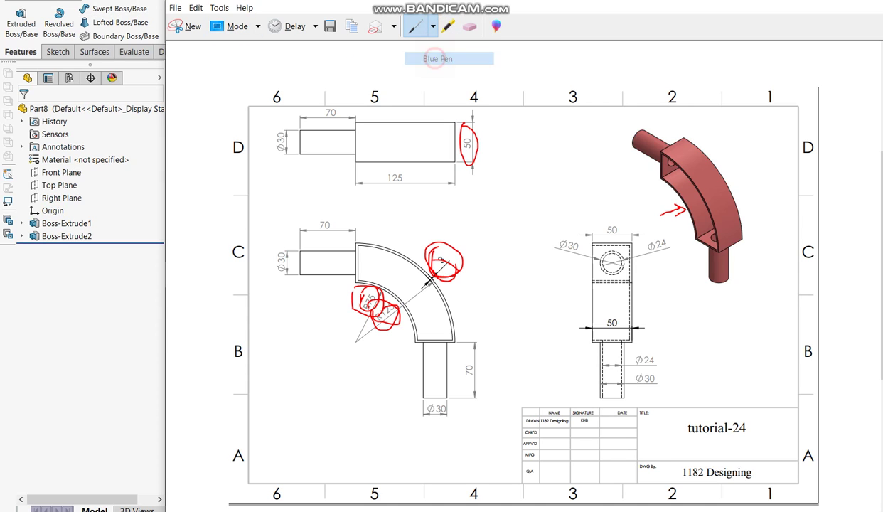
mouse_move(628, 125)
left_mouse_down()
mouse_move(617, 149)
mouse_move(643, 153)
left_mouse_up()
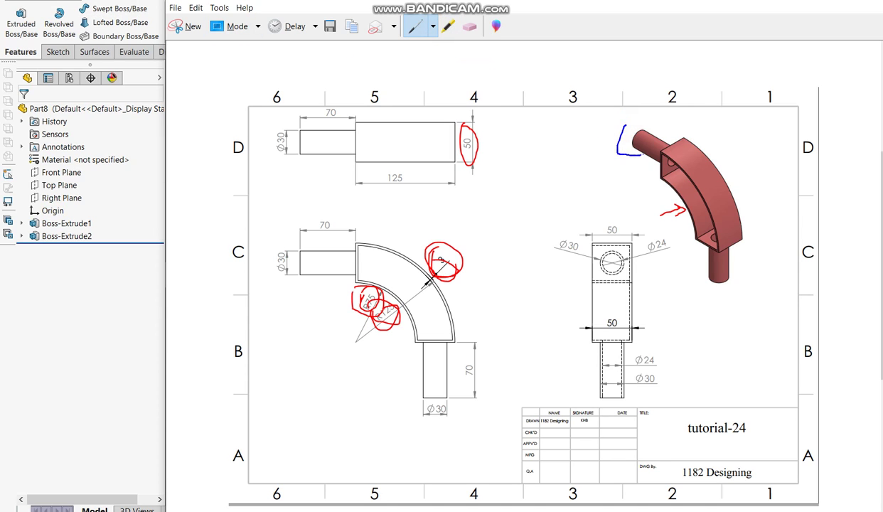
left_click_drag(618, 125, 613, 129)
left_click_drag(268, 121, 282, 161)
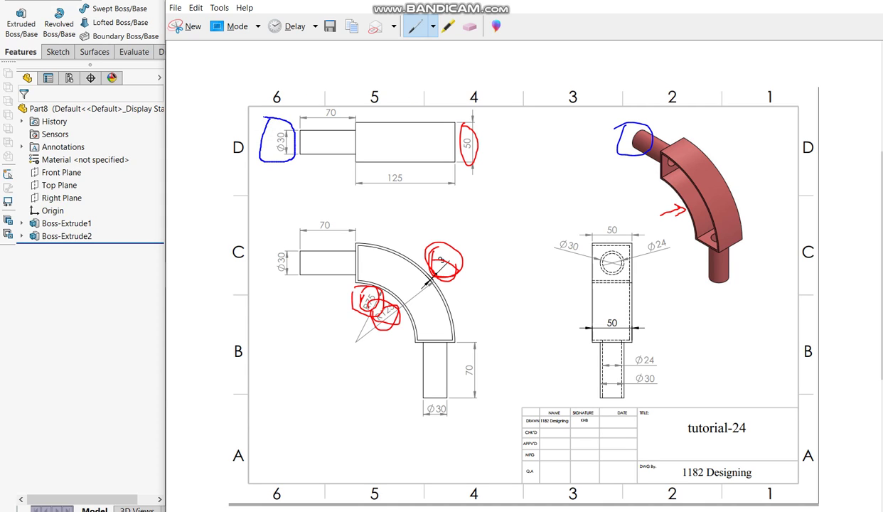
mouse_move(310, 103)
left_mouse_down()
mouse_move(339, 113)
mouse_move(320, 101)
left_mouse_up()
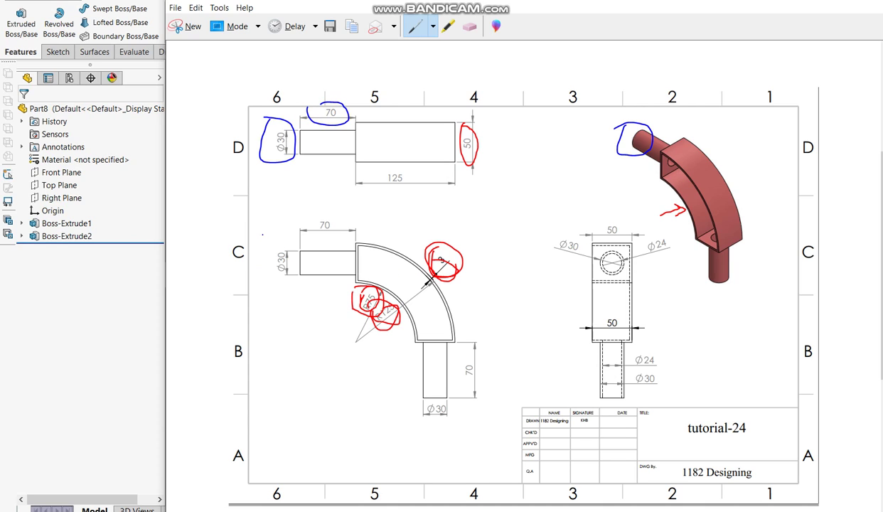
mouse_move(262, 235)
left_mouse_down()
mouse_move(347, 302)
mouse_move(370, 205)
mouse_move(261, 219)
mouse_move(264, 243)
left_mouse_up()
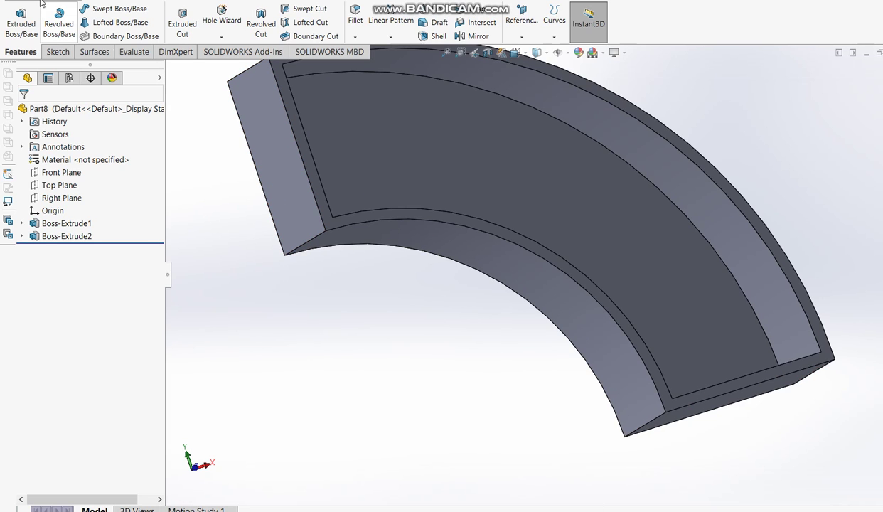
Start an extruded boss sketch on the duct's end face and draw a circle on it
left_click(21, 22)
left_click(270, 150)
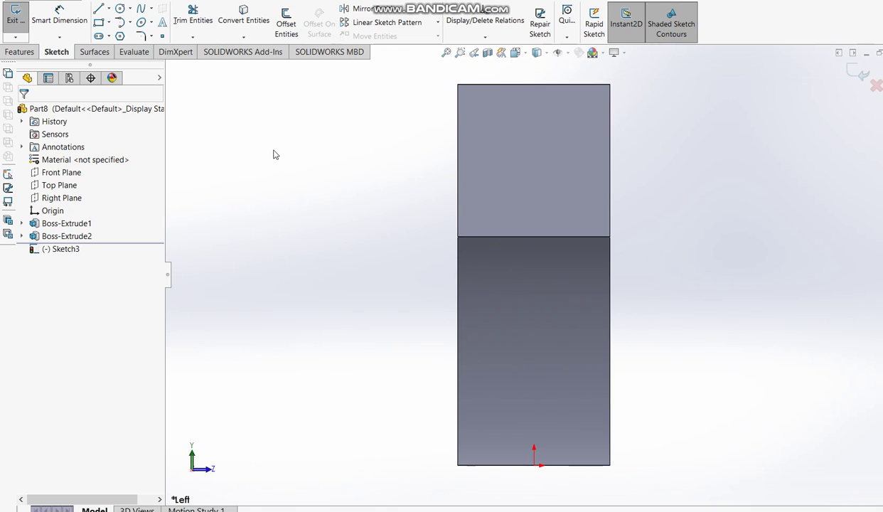
left_click(120, 8)
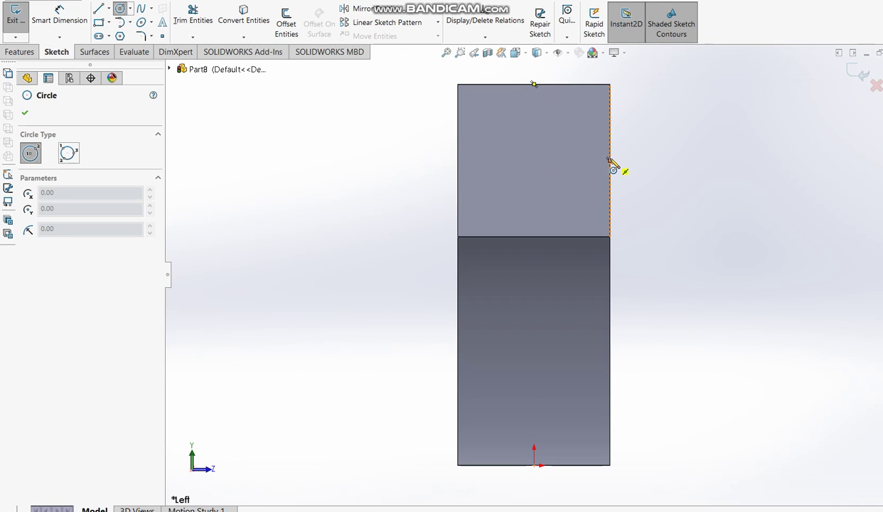
left_click(535, 161)
left_click(558, 182)
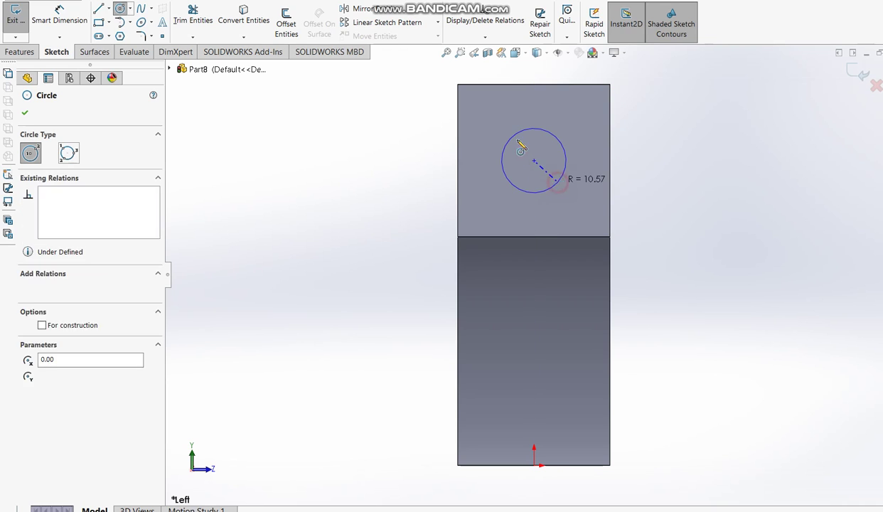
Dimension the circle Ø30, 25 mm from the top edge and 25 mm from the side edge
left_click(60, 13)
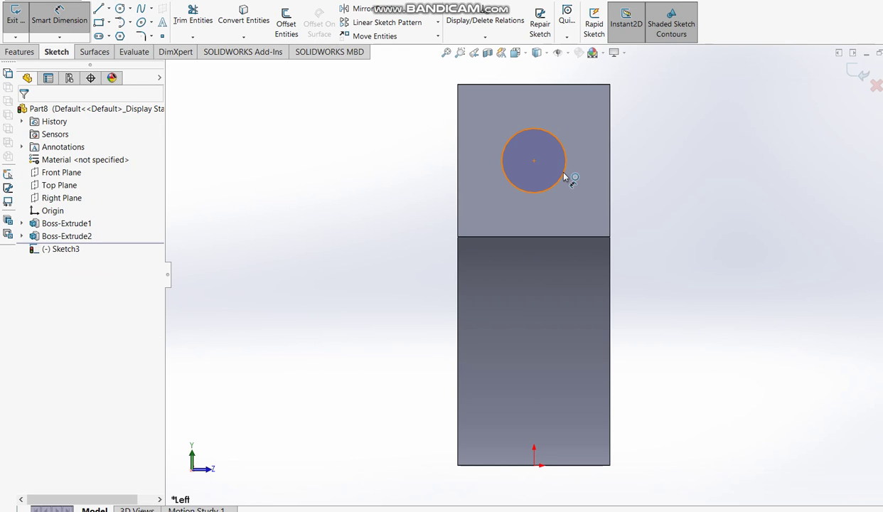
left_click(665, 156)
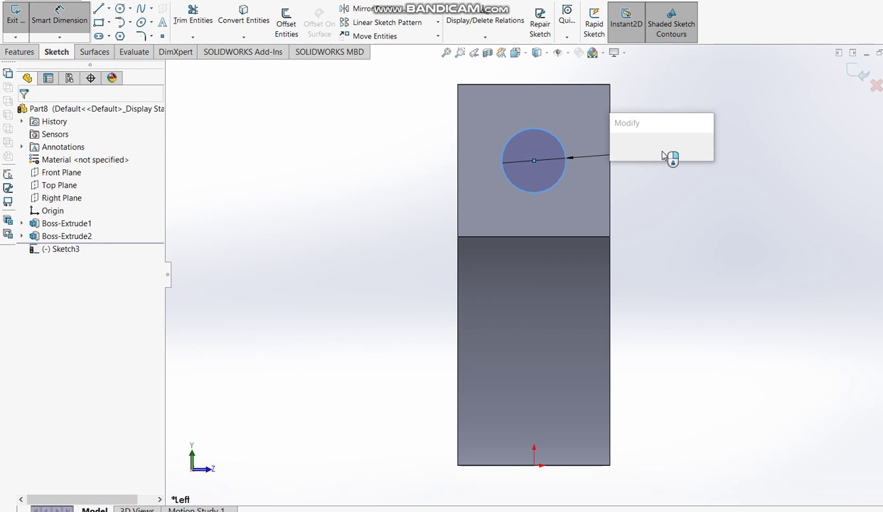
type("30")
key("Return")
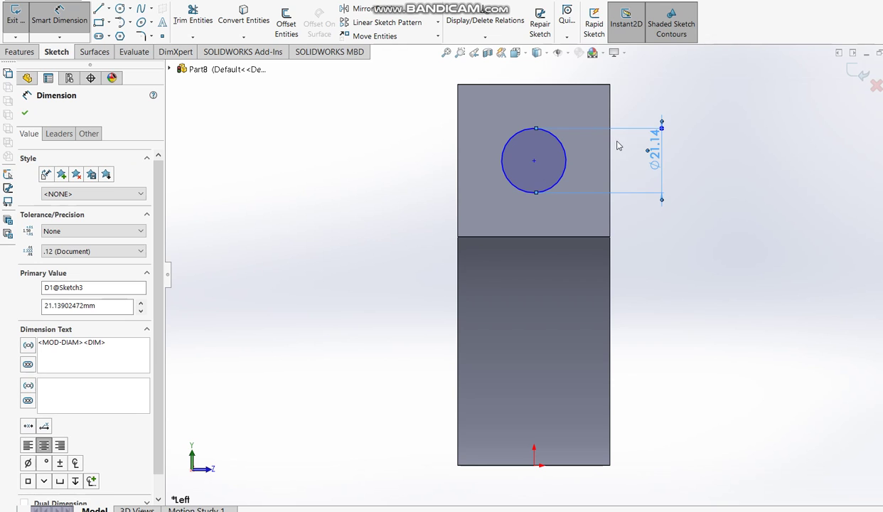
left_click(565, 128)
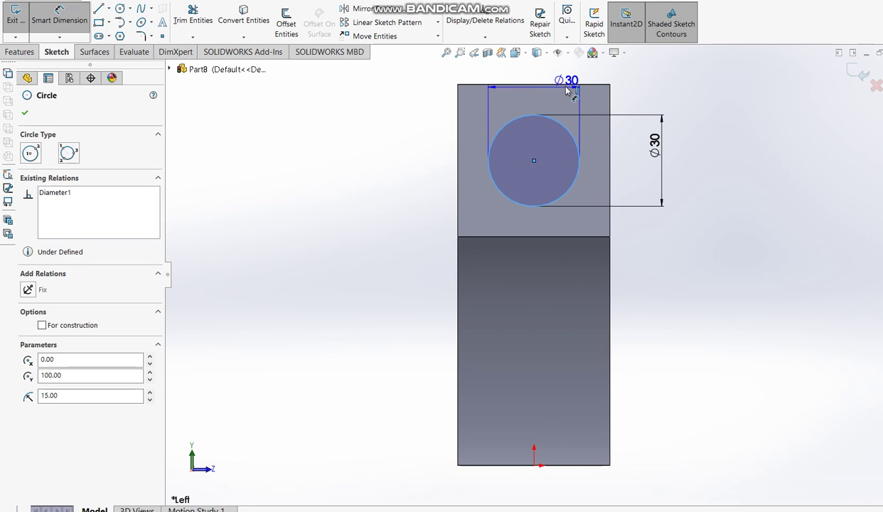
left_click(566, 86)
left_click(401, 126)
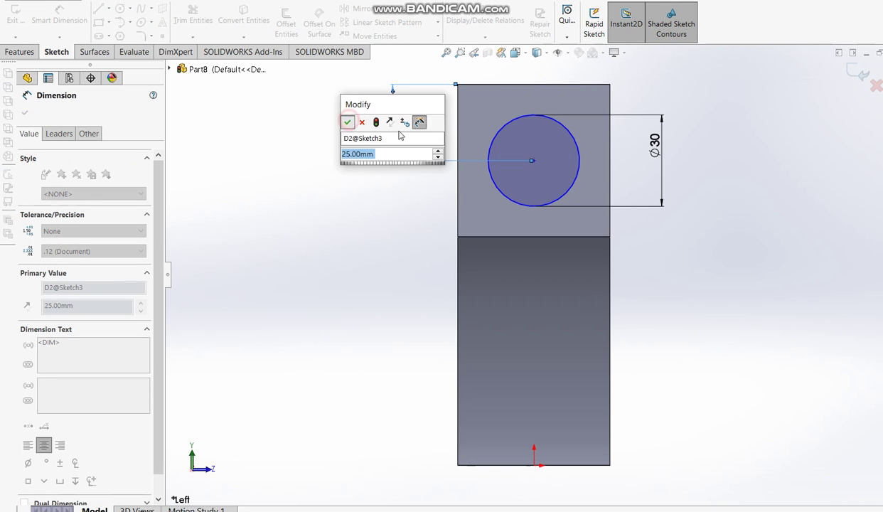
key("Return")
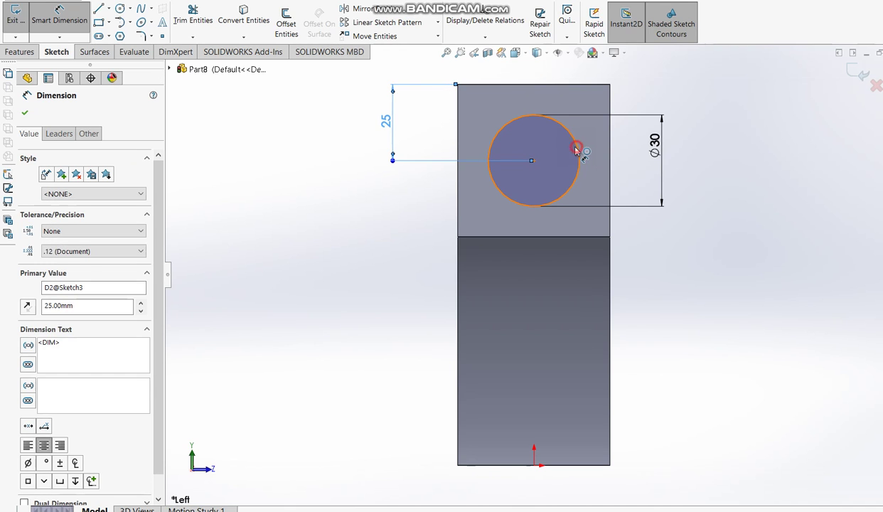
left_click(576, 149)
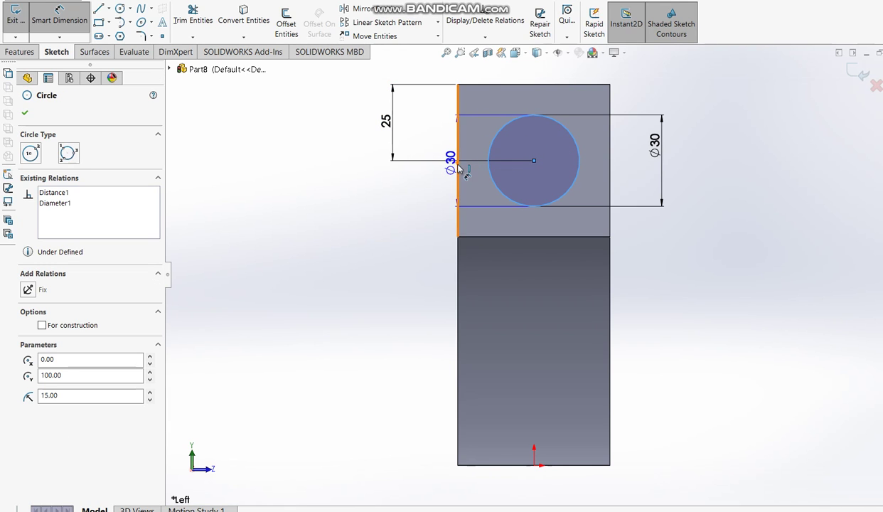
left_click(458, 168)
left_click(407, 212)
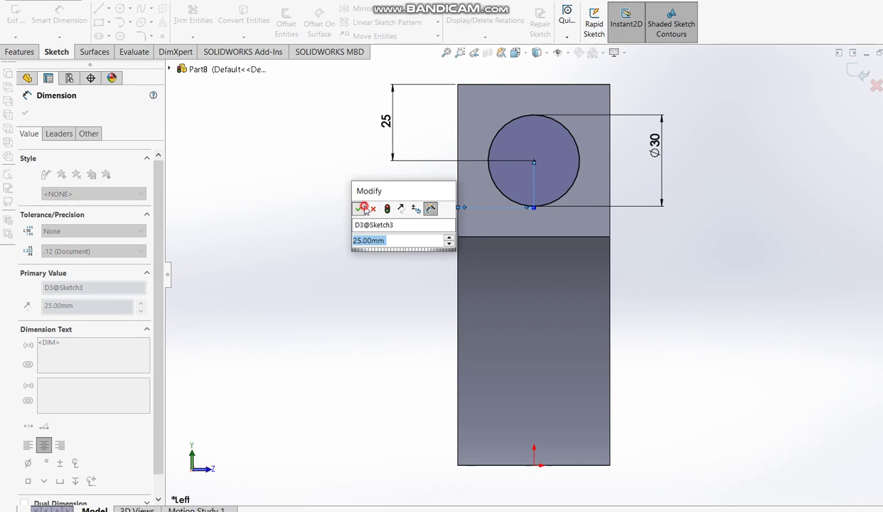
left_click(362, 208)
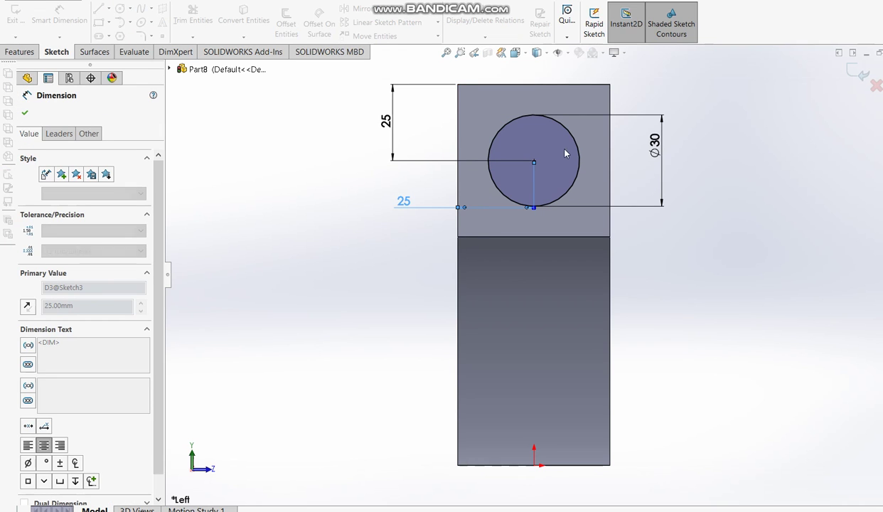
left_click(853, 79)
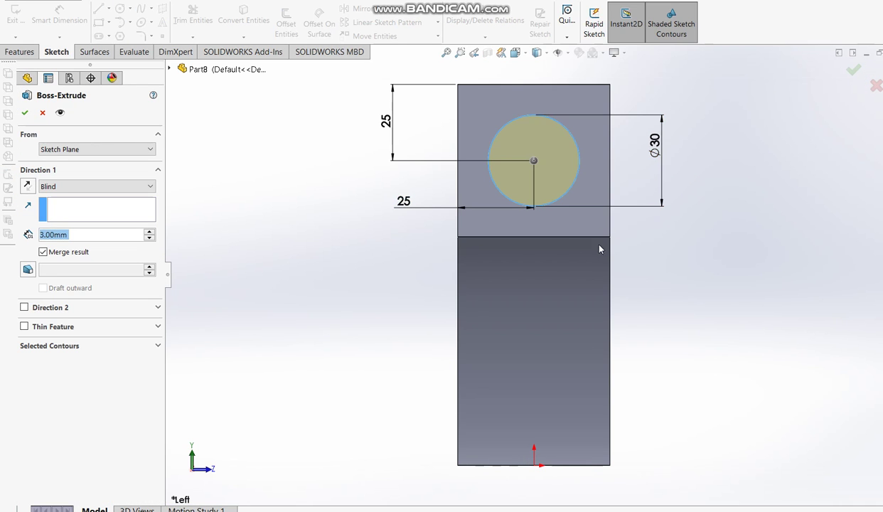
Extrude the Ø30 circle 70 mm Blind, merged, to form the pipe stub
double_click(90, 236)
type("75")
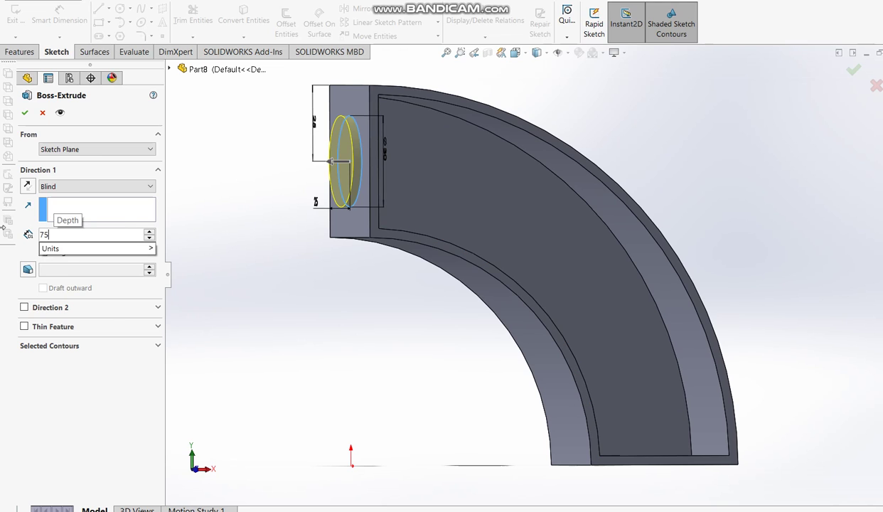
type("0")
key("Return")
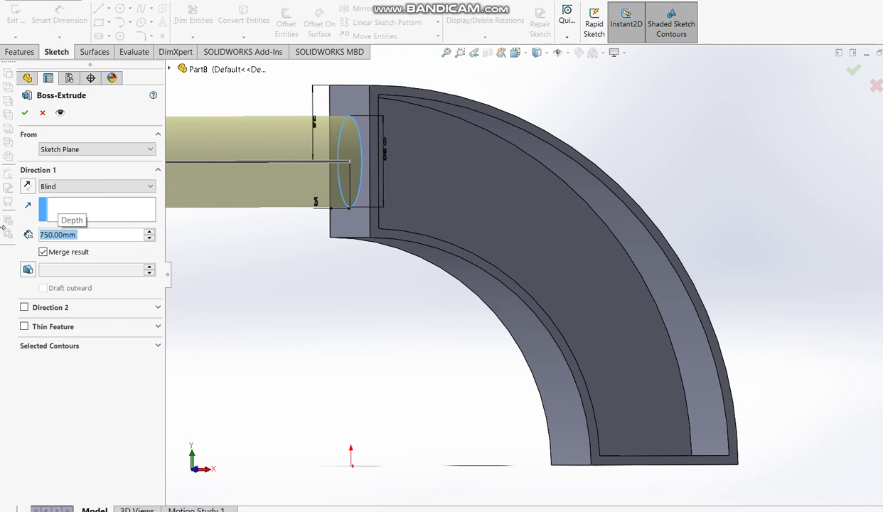
type("7")
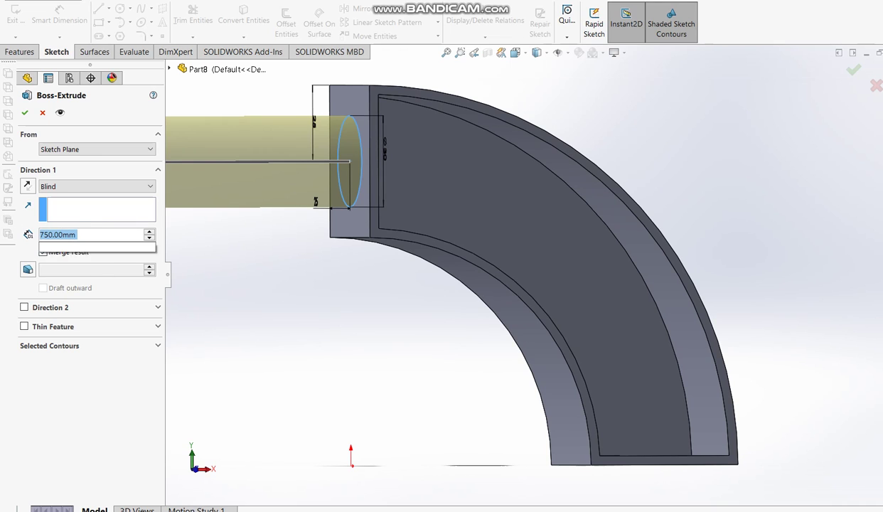
type("0")
key("Return")
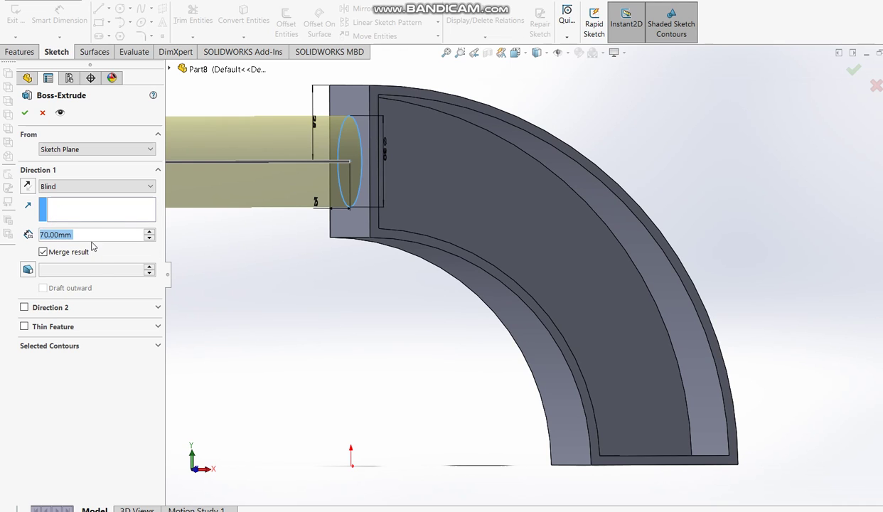
left_click(27, 112)
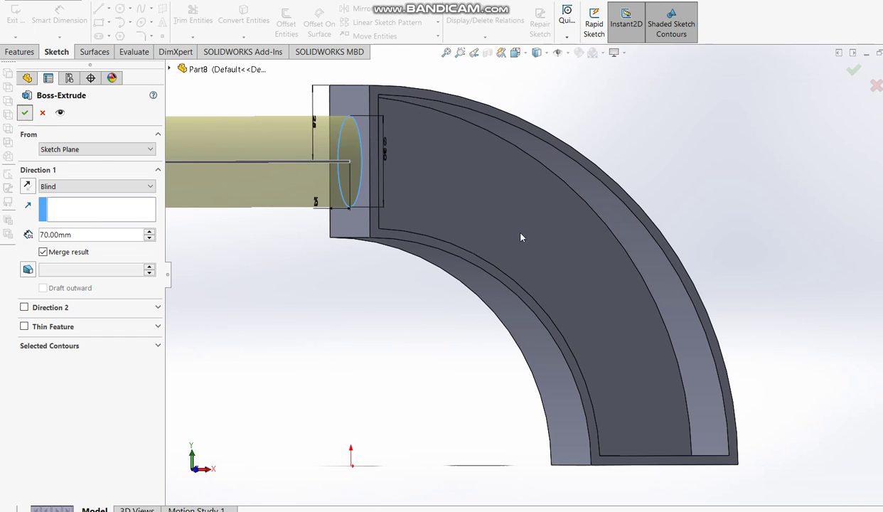
scroll(520, 236, "up", 3)
left_click(548, 163)
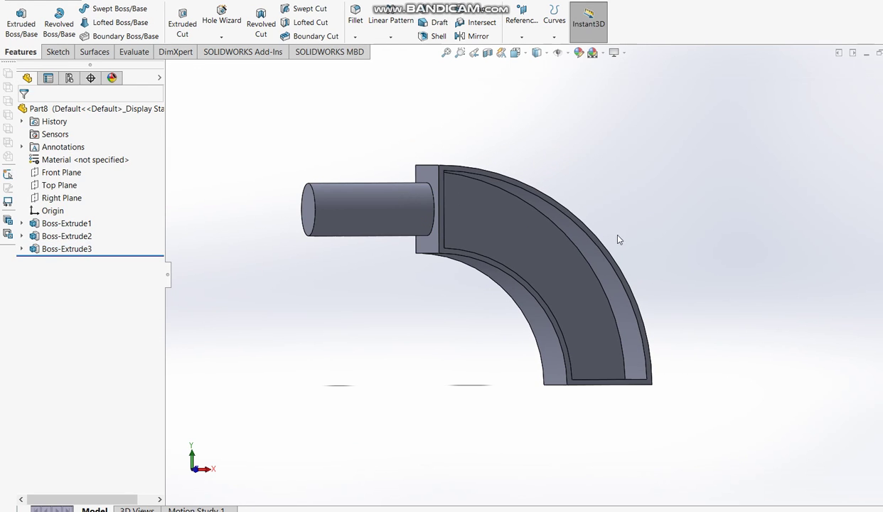
middle_click_drag(638, 231, 756, 405)
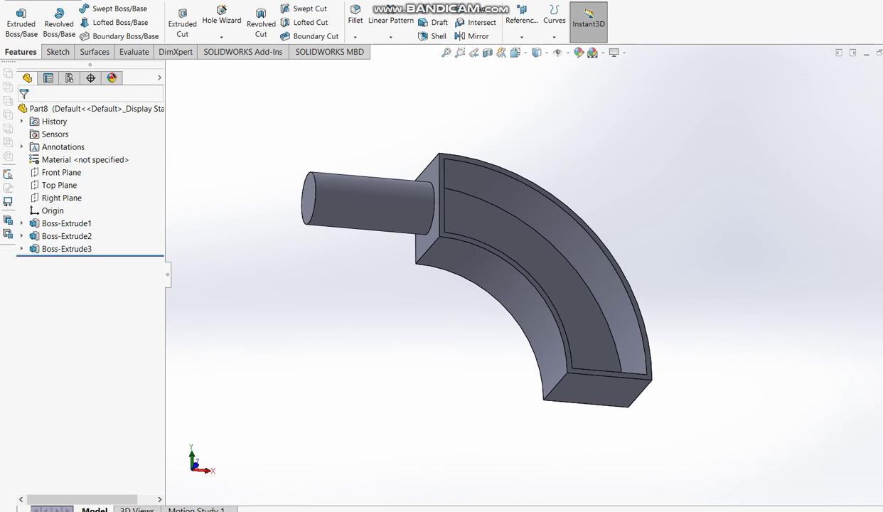
key("alt+Tab")
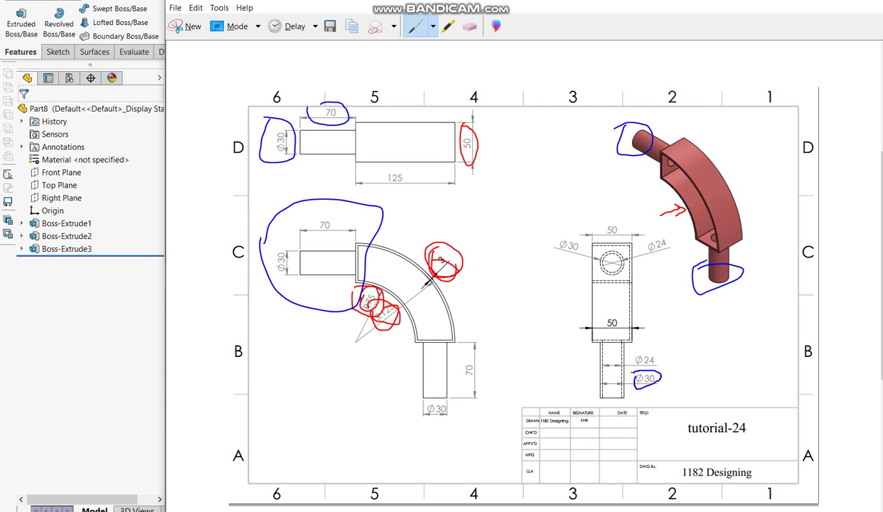
Draw a blue pen stroke around the lower pipe's Ø30 and 70 dimensions on the reference drawing
left_click_drag(480, 359, 421, 334)
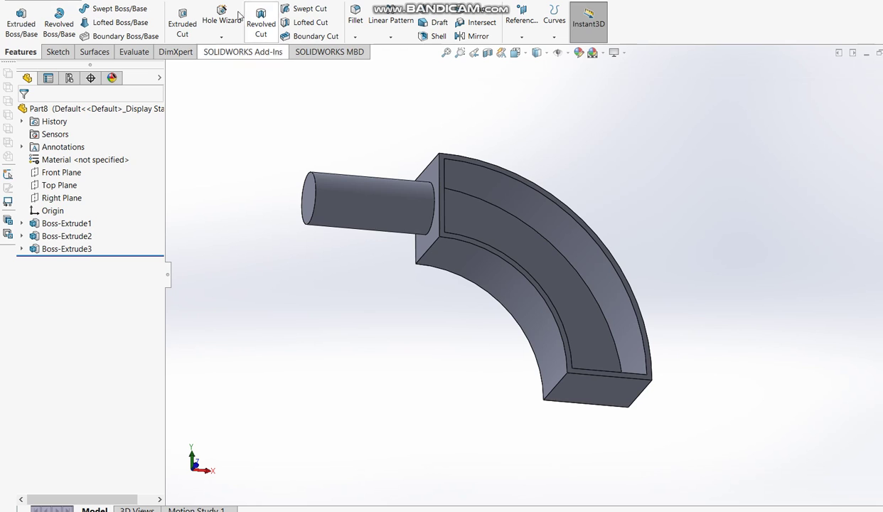
Start an extruded boss and sketch a circle on the duct's other end face
left_click(22, 21)
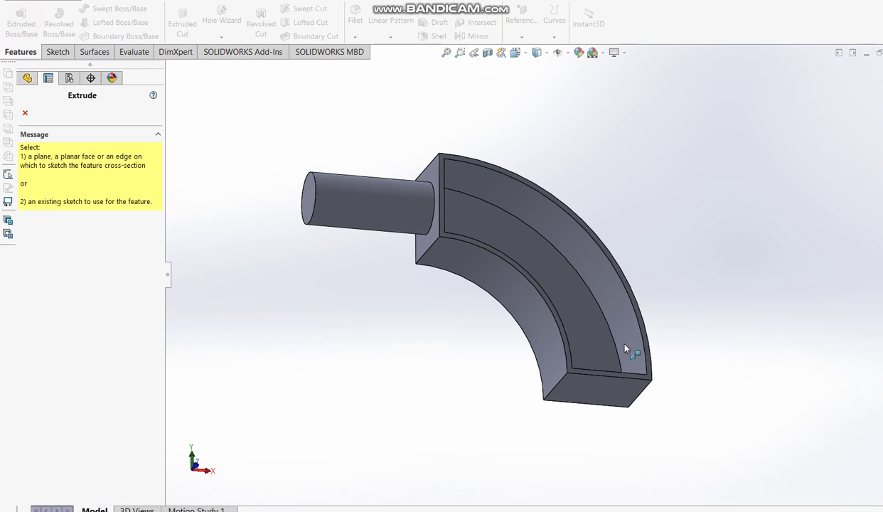
left_click(610, 389)
left_click(610, 390)
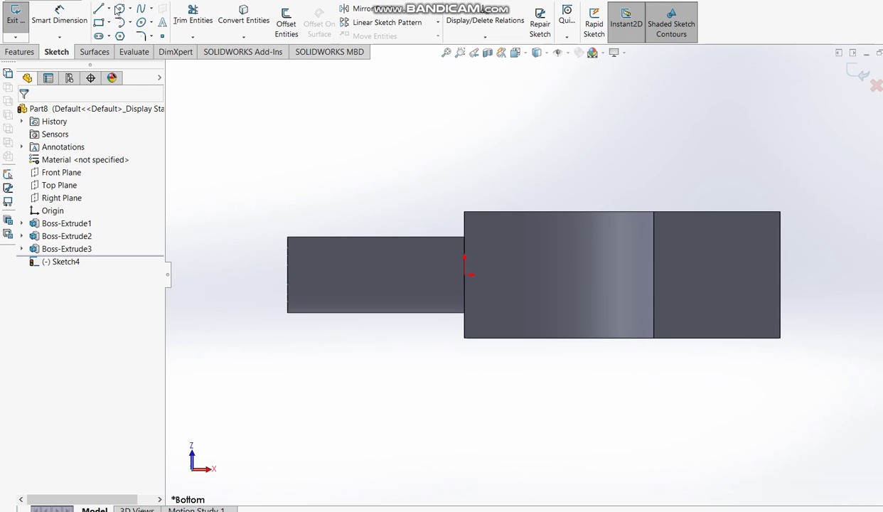
left_click(121, 8)
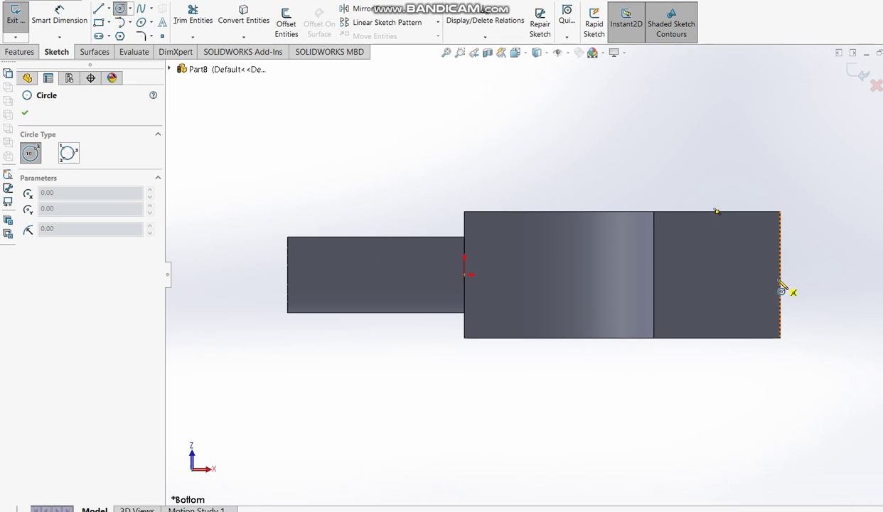
left_click(717, 275)
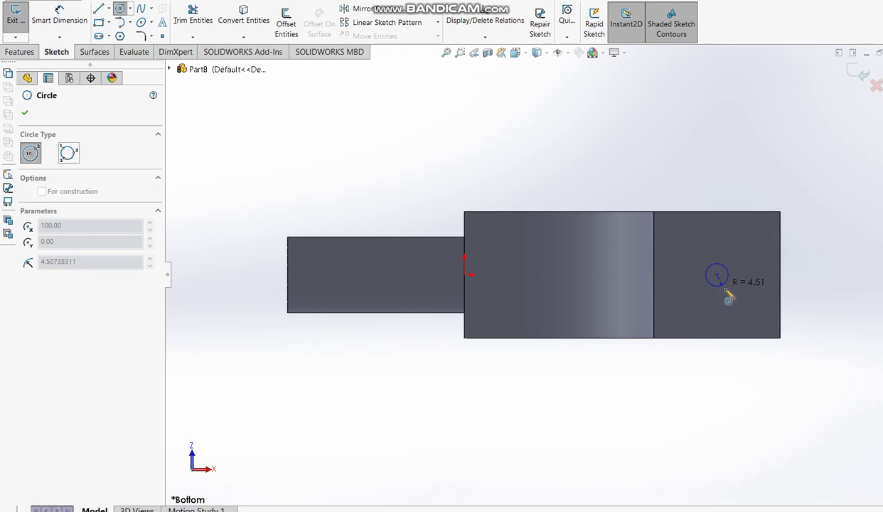
left_click(738, 295)
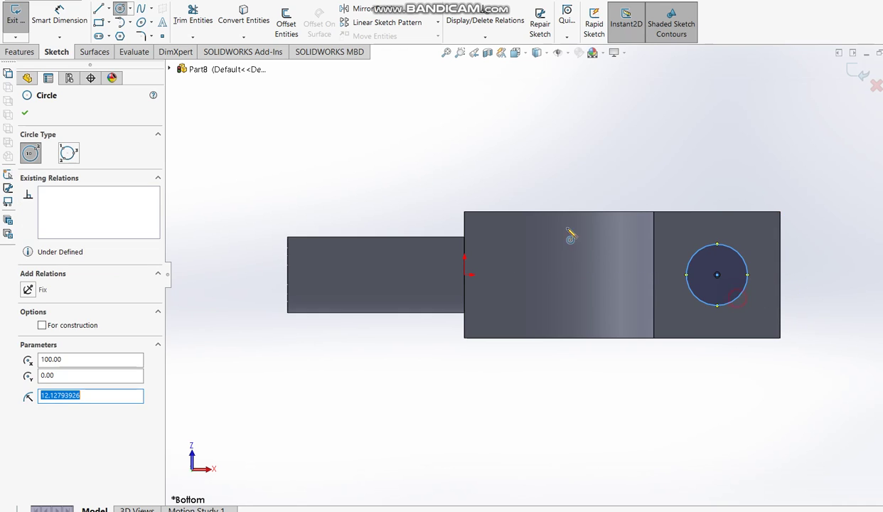
Dimension the circle to Ø30, 25 mm from the right edge and 25 mm from the bottom edge
left_click(59, 14)
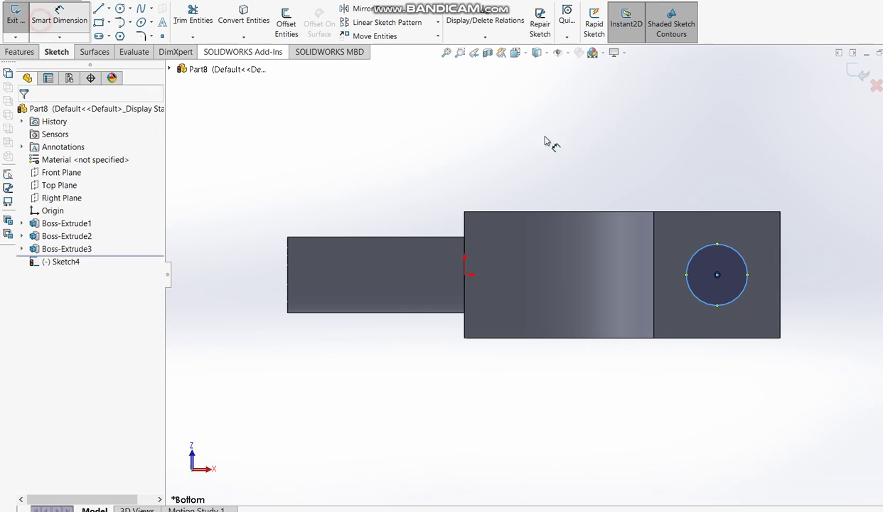
left_click(747, 287)
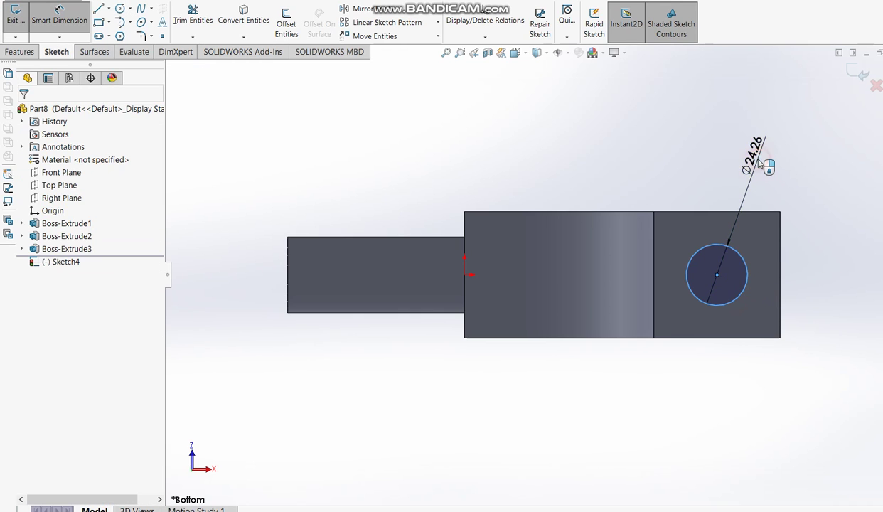
left_click(759, 164)
type("30")
key("Return")
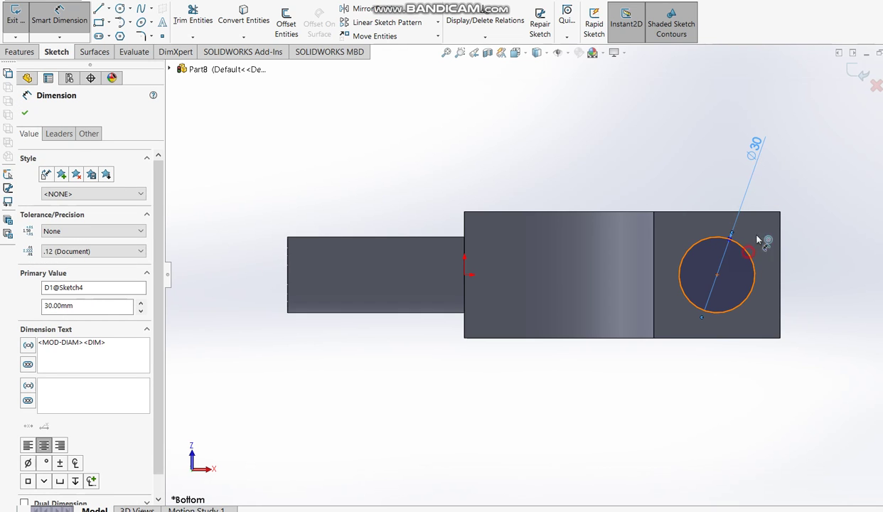
left_click(743, 241)
left_click(781, 229)
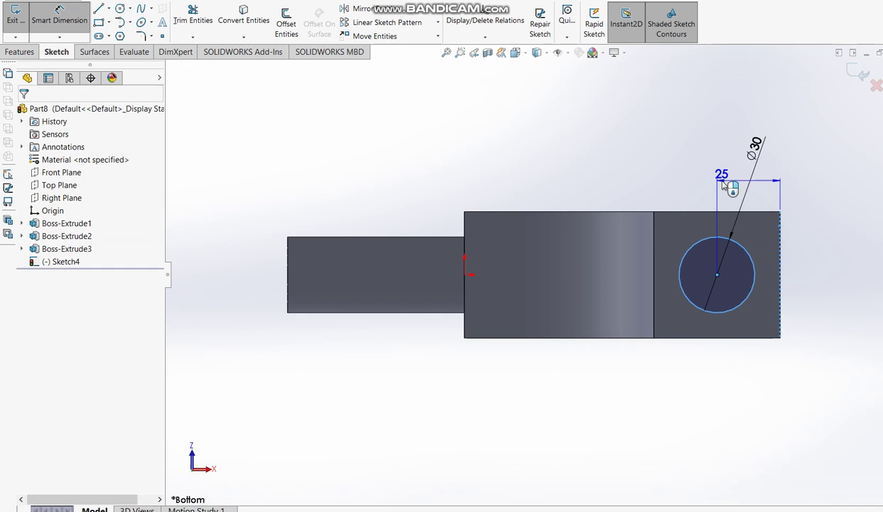
left_click(748, 182)
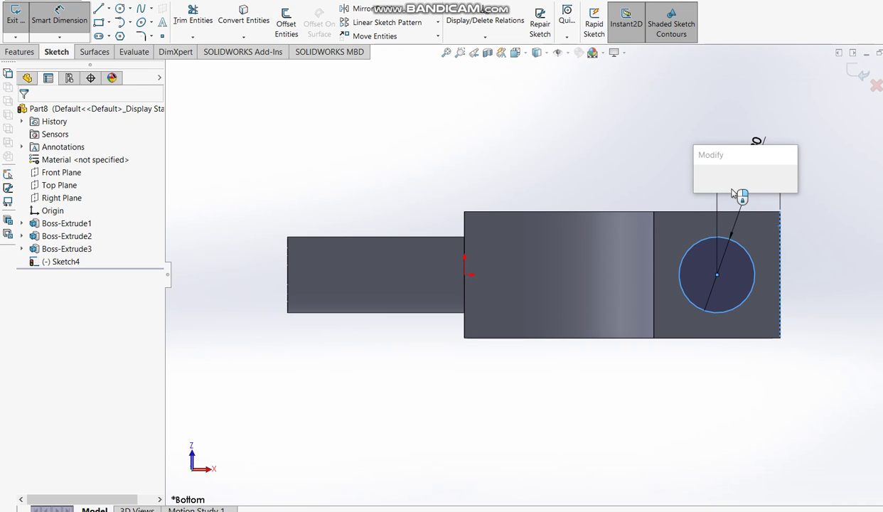
left_click(700, 183)
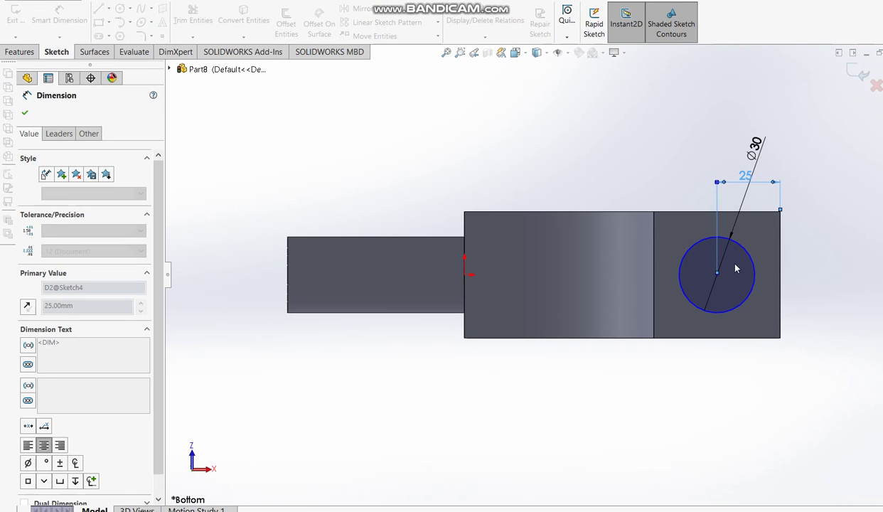
left_click(745, 304)
left_click(745, 337)
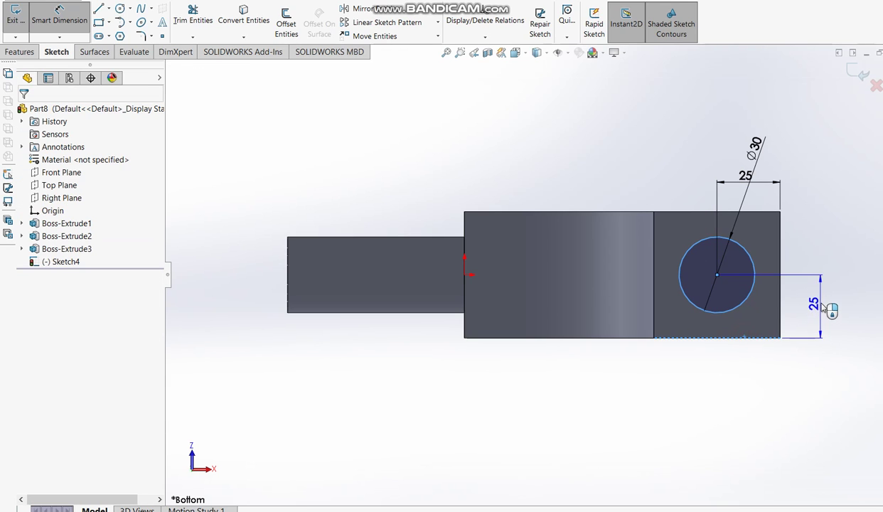
left_click(823, 306)
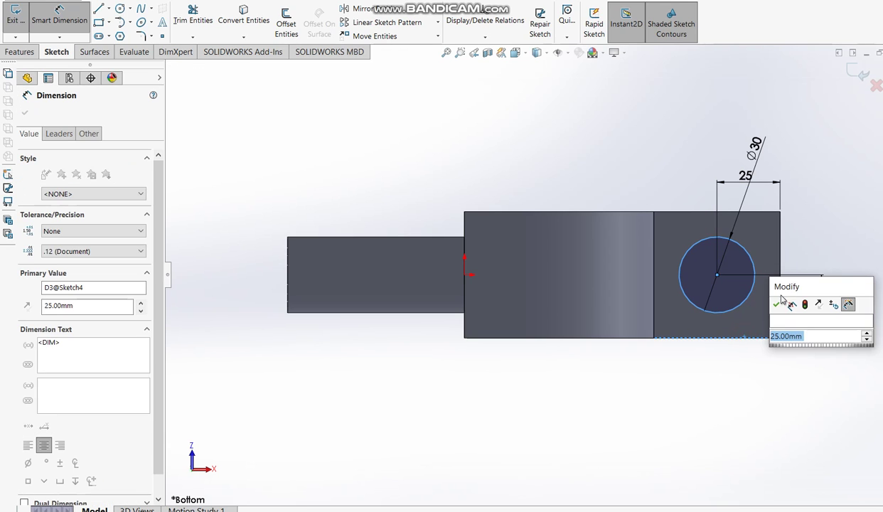
left_click(776, 304)
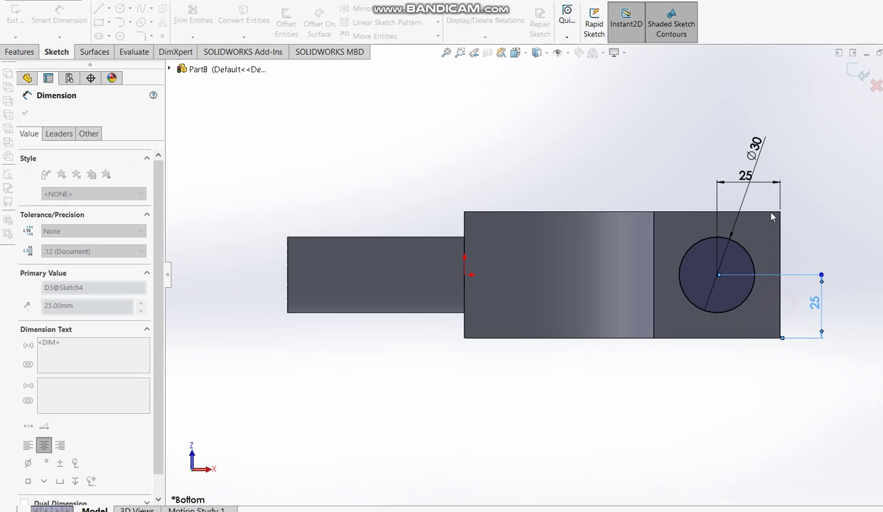
Extrude the circle 70 mm to form the second pipe
left_click(853, 79)
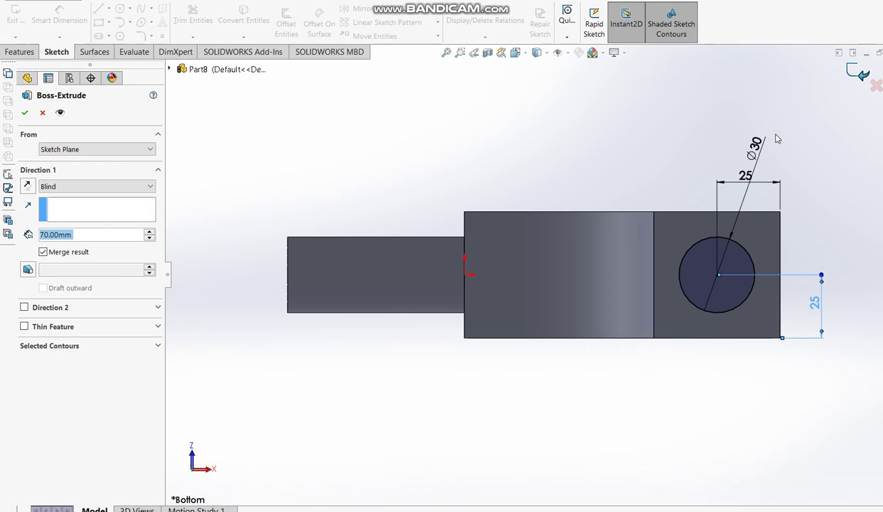
scroll(757, 232, "up", 5)
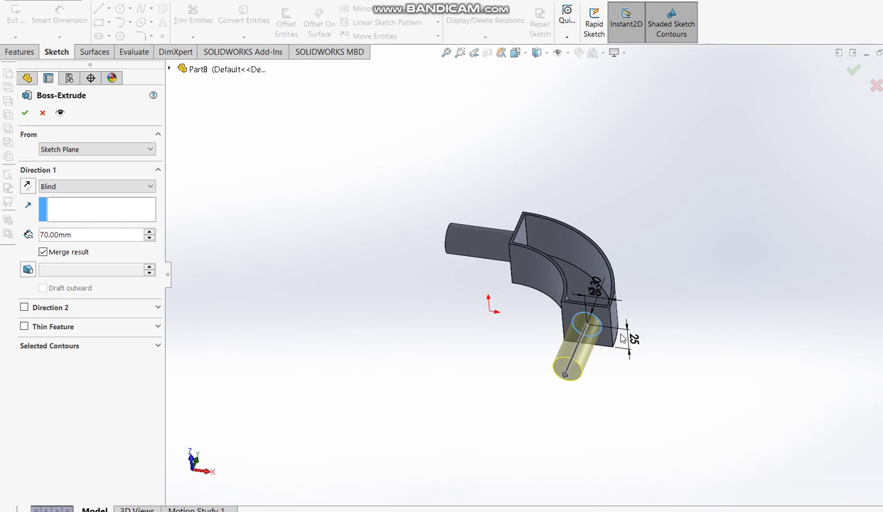
middle_click_drag(756, 232, 756, 127)
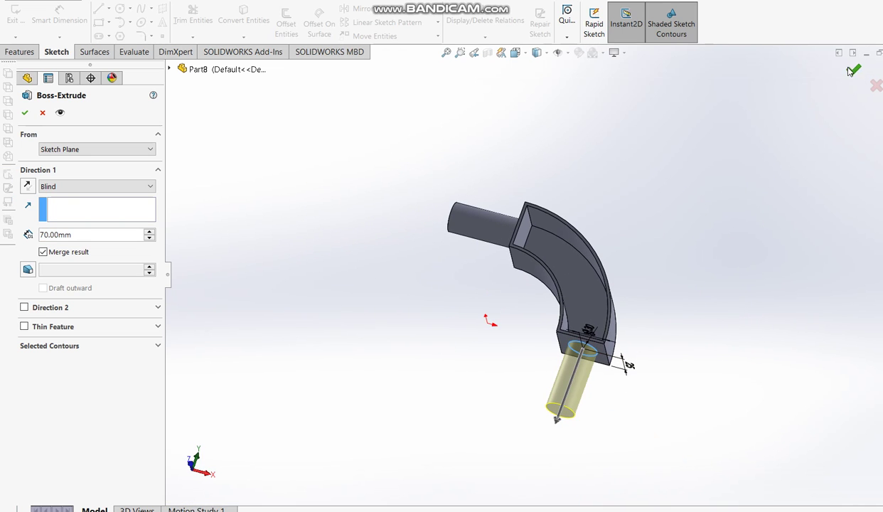
left_click(852, 71)
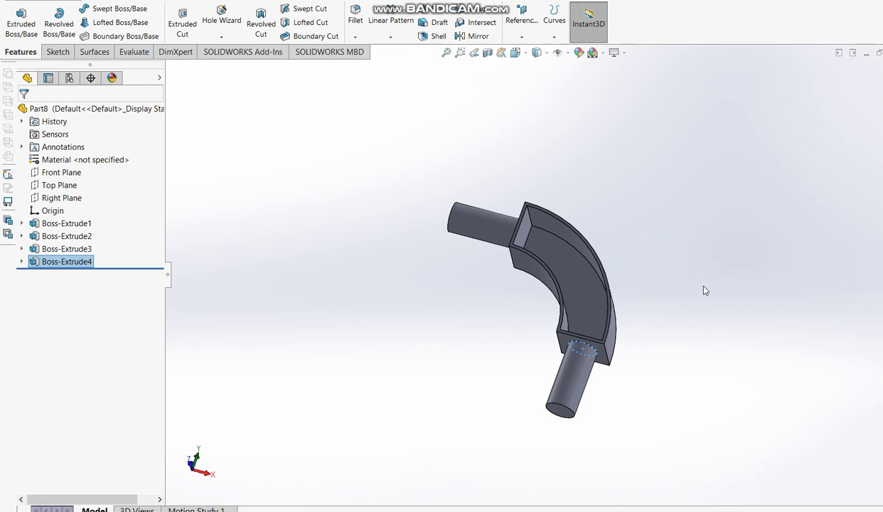
left_click(714, 255)
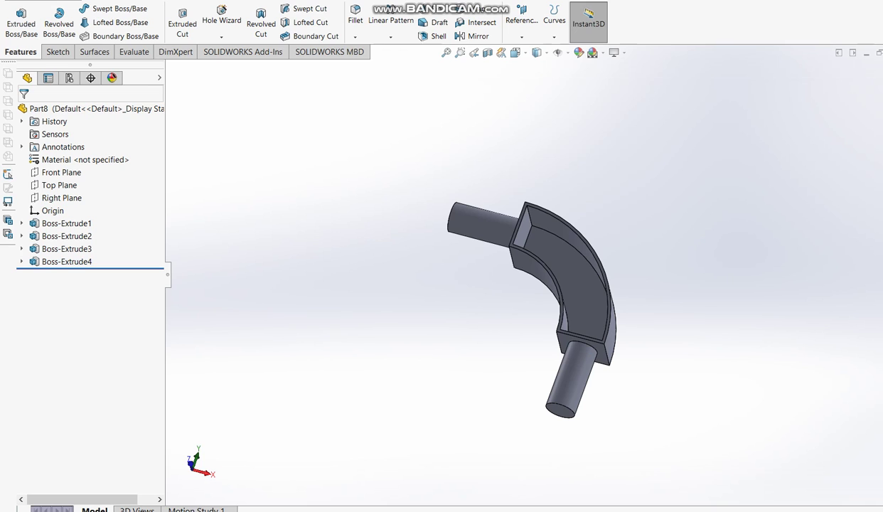
key("alt+Tab")
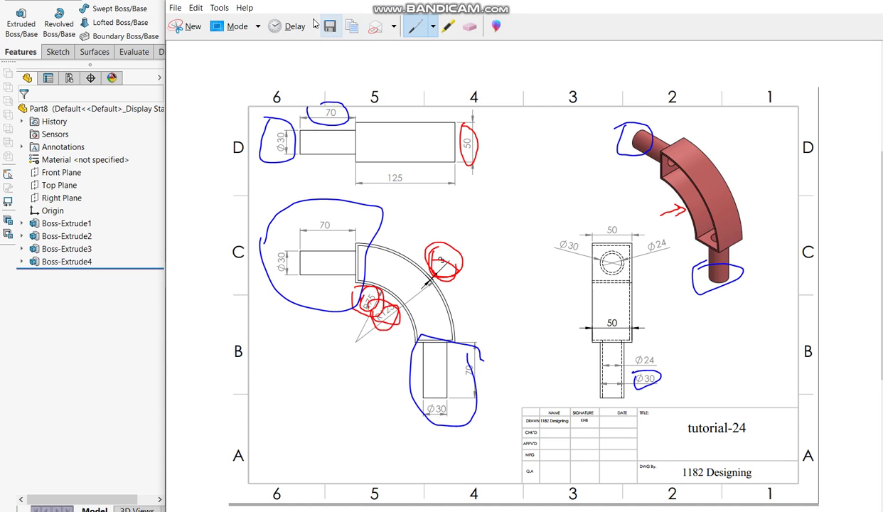
Switch to the black pen to mark the Ø24 bore and 70 length, then return to the model
left_click(432, 27)
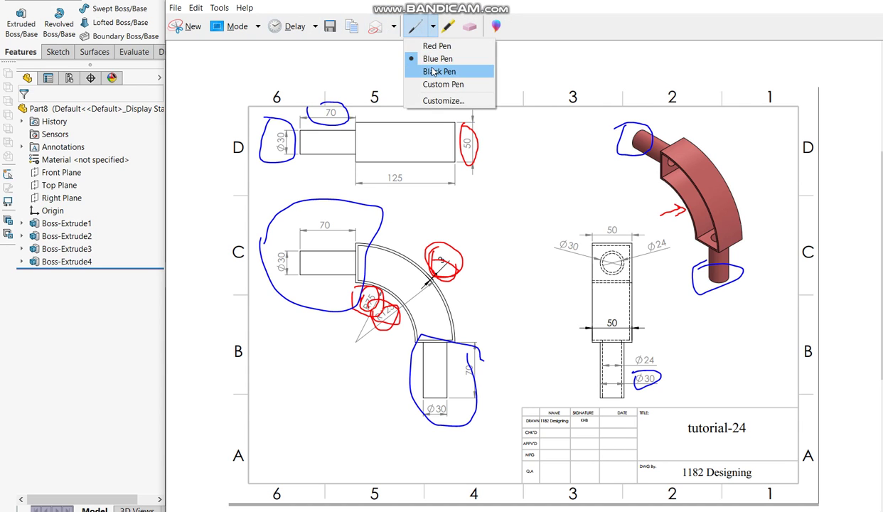
left_click(427, 72)
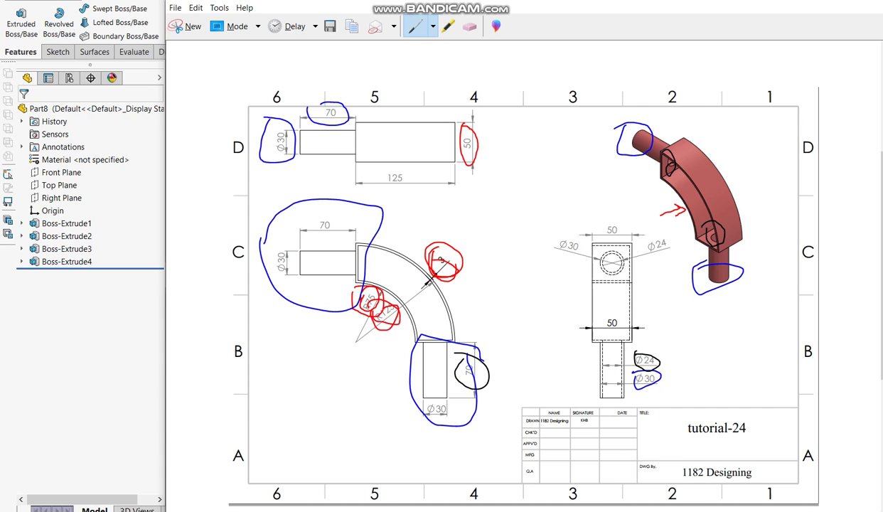
key("alt+Tab")
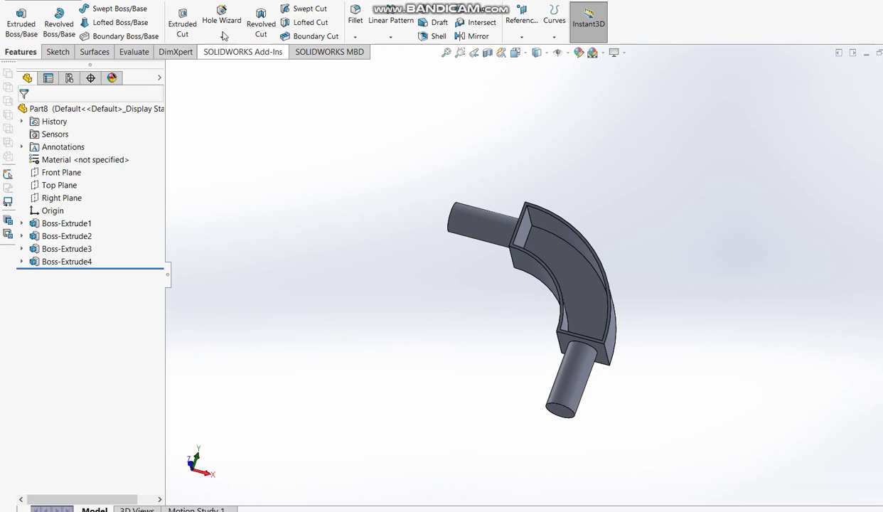
Start an extruded cut and sketch a circle centred on the pipe's end face
left_click(182, 23)
scroll(593, 371, "down", 3)
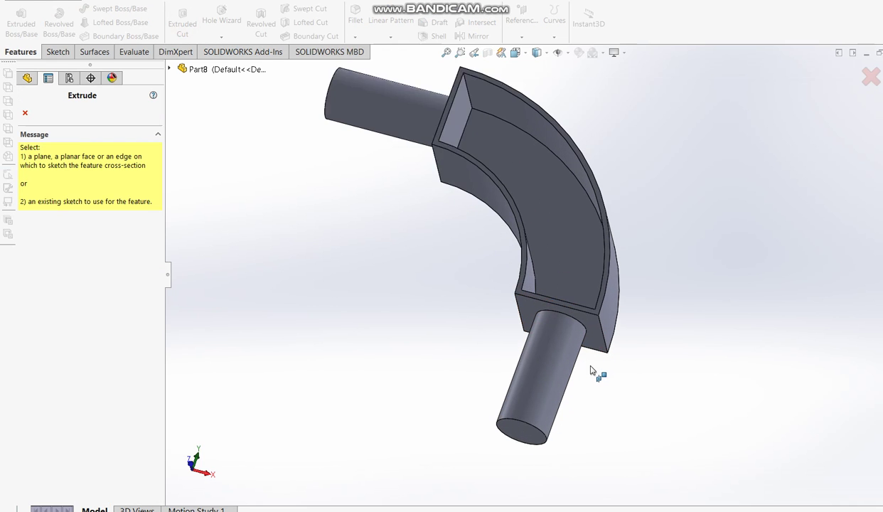
scroll(593, 370, "down", 2)
left_click(509, 439)
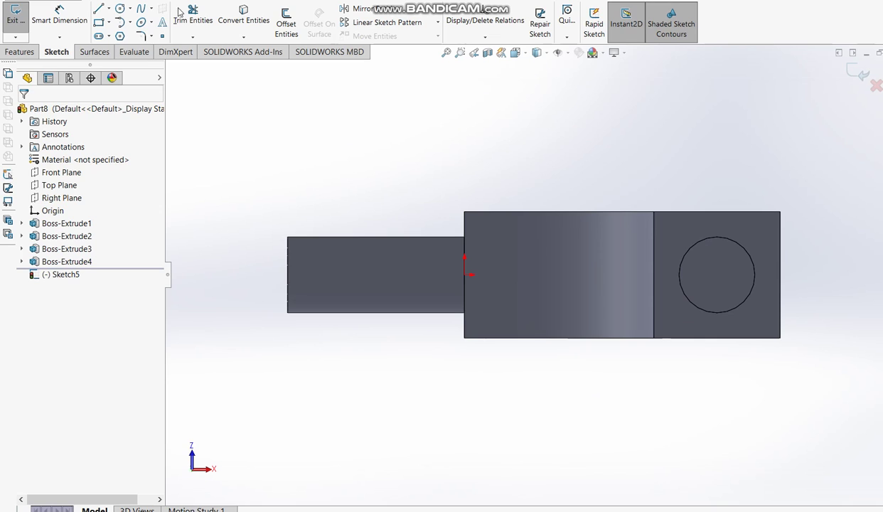
left_click(122, 9)
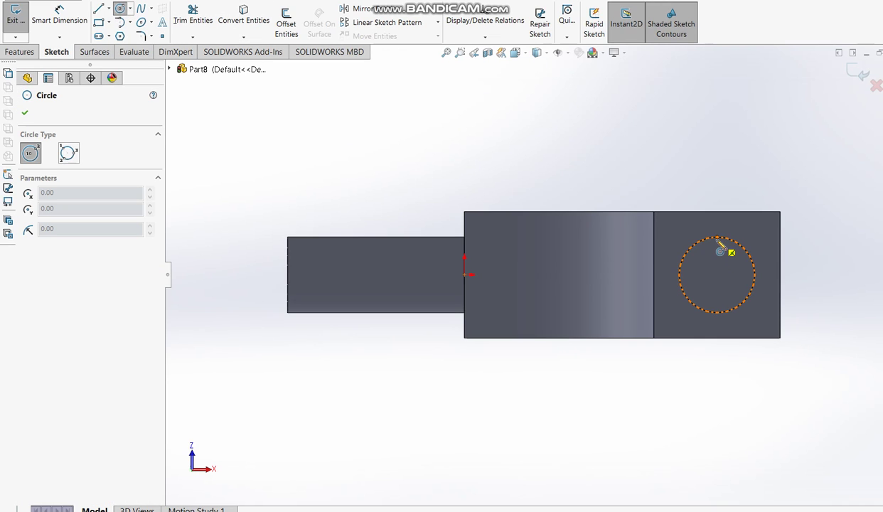
left_click(717, 275)
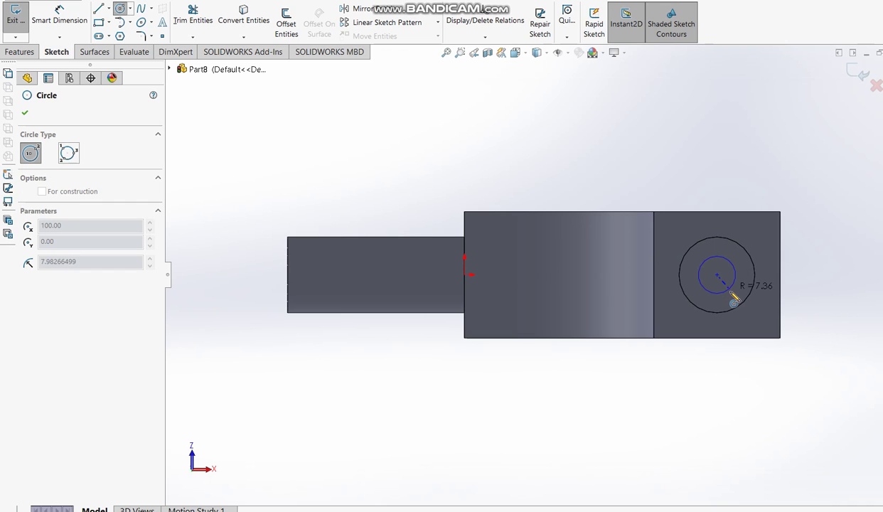
left_click(725, 291)
Dimension the bore circle to Ø24 and exit the sketch
key("d")
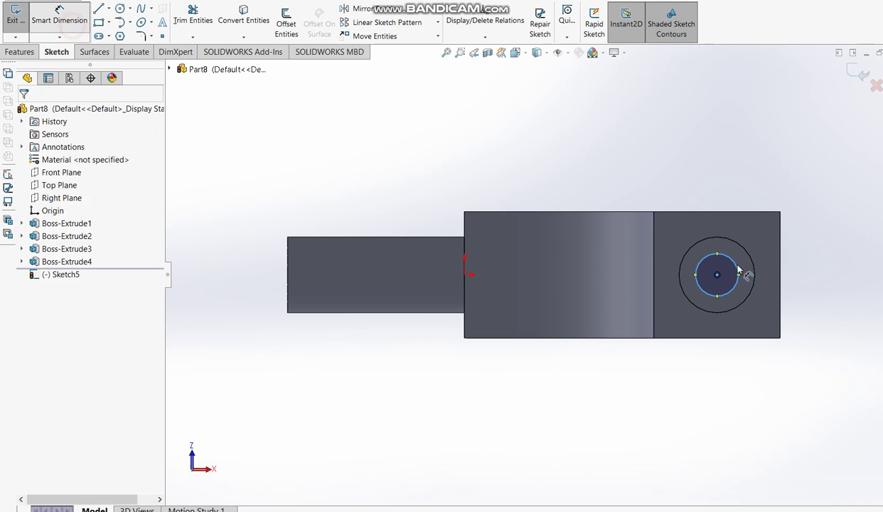
left_click(739, 287)
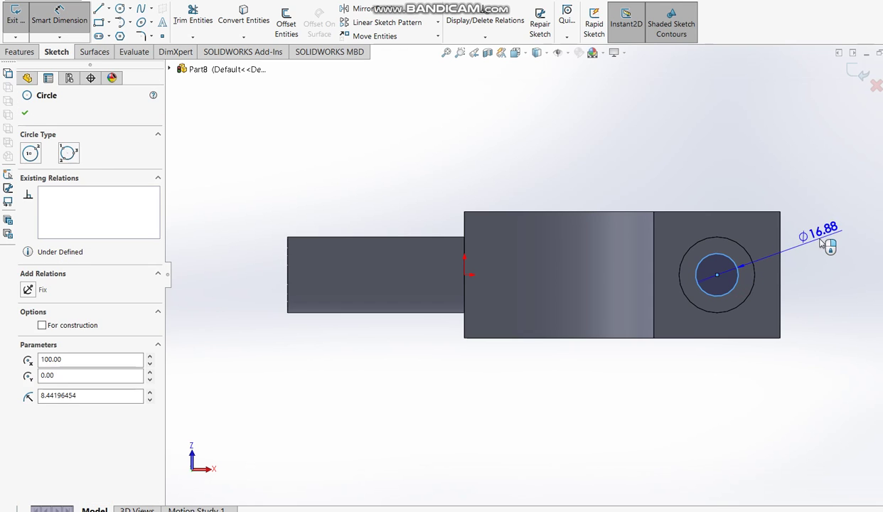
left_click(823, 243)
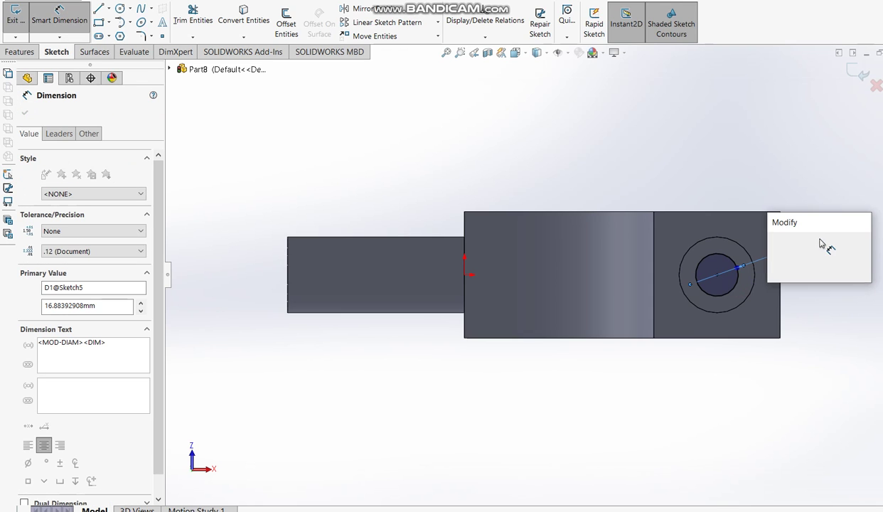
type("24")
key("Return")
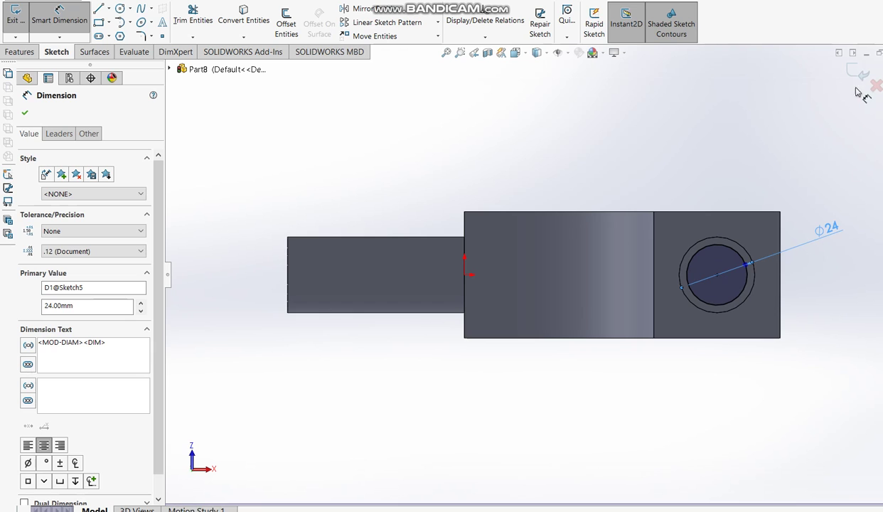
left_click(855, 73)
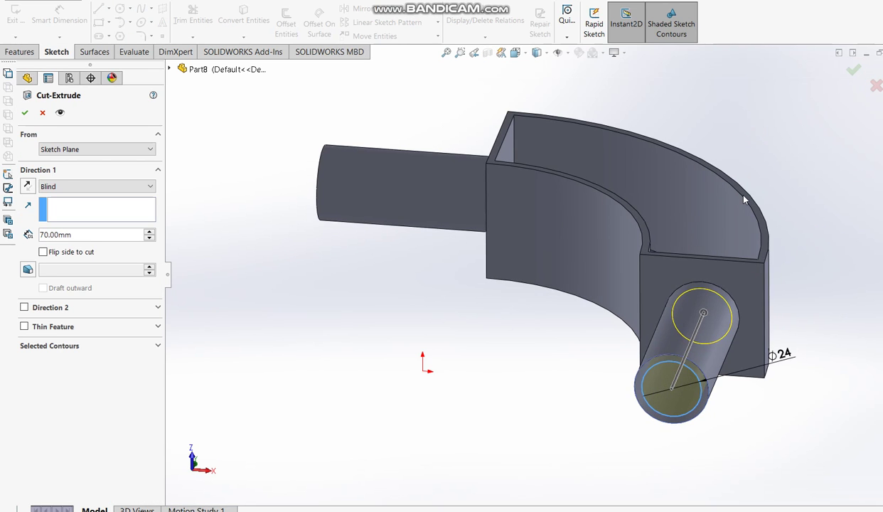
Set the cut to Up To Surface at the duct's inner end face and apply the Ø24 bore
mouse_move(733, 200)
middle_mouse_down()
mouse_move(679, 363)
mouse_move(621, 353)
middle_mouse_up()
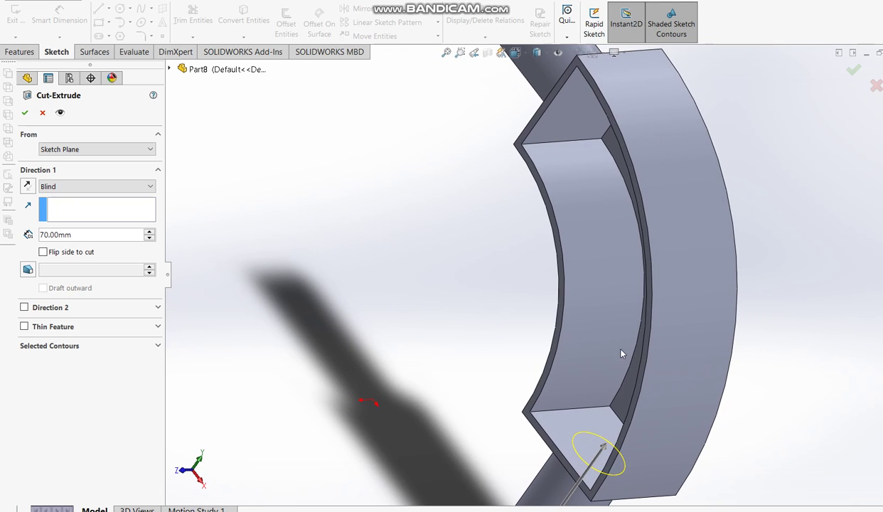
left_click(111, 187)
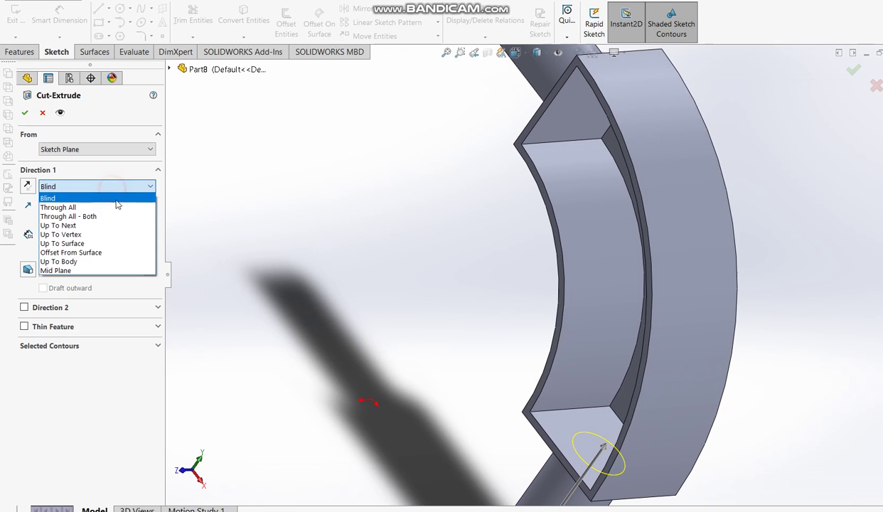
left_click(96, 238)
left_click(569, 431)
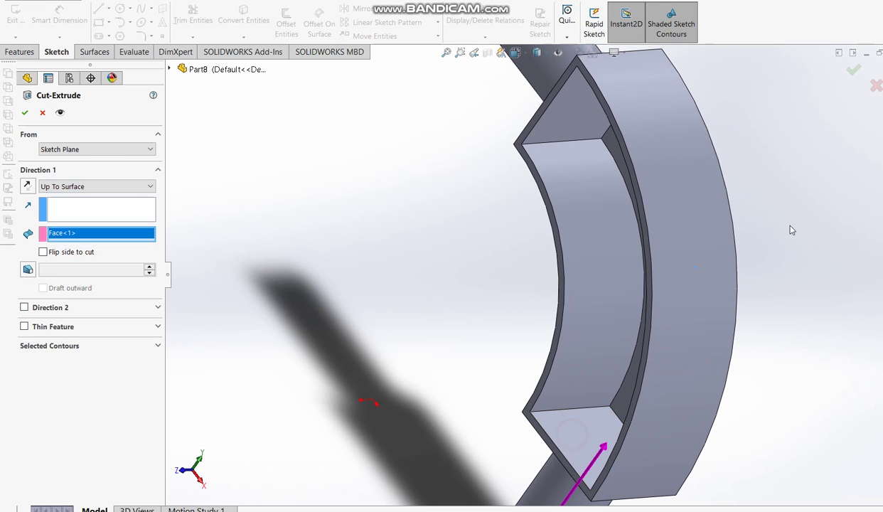
left_click(853, 72)
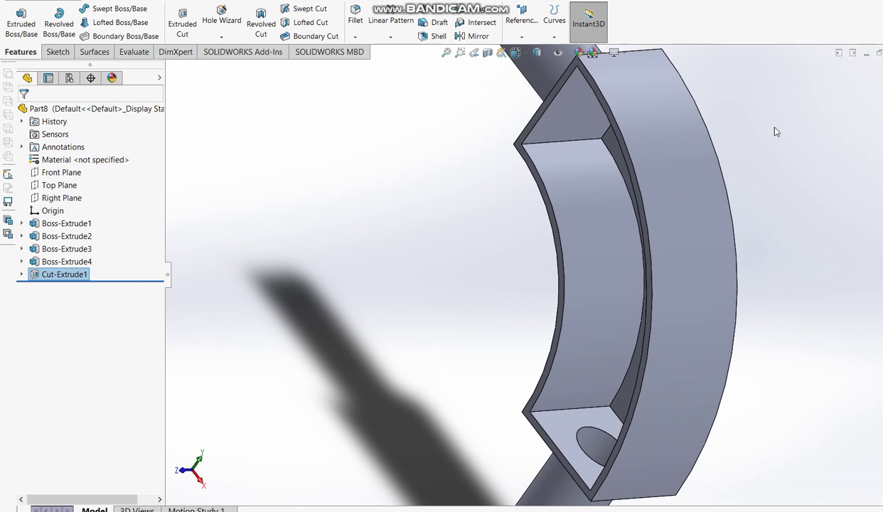
scroll(599, 271, "up", 3)
scroll(599, 270, "up", 2)
middle_click_drag(531, 295, 578, 409)
scroll(518, 244, "down", 2)
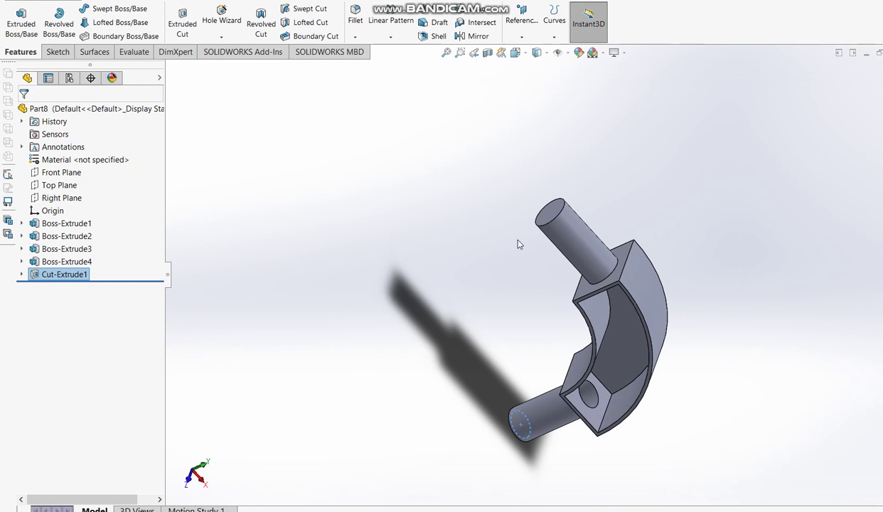
key("alt+Tab")
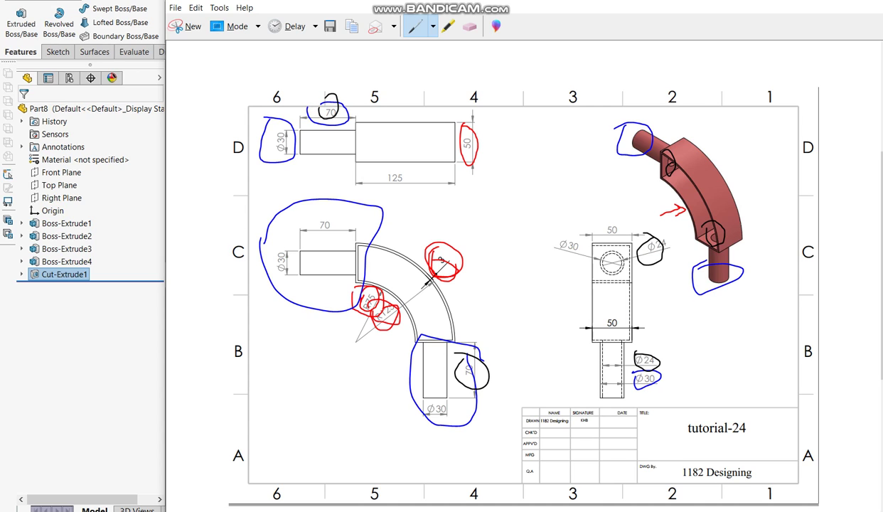
Put away the reference drawing to return to the SolidWorks model
key("alt+Tab")
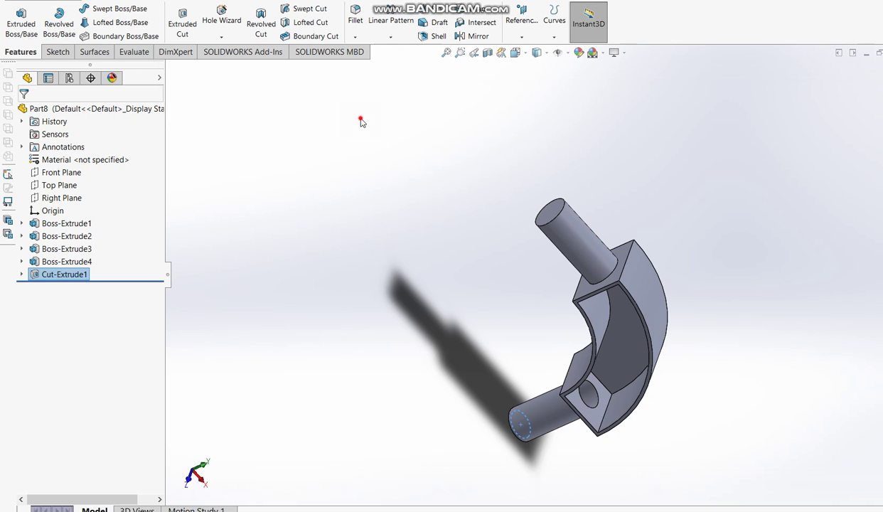
Start an extruded cut and sketch a circle centred on the other pipe's end face
left_click(182, 21)
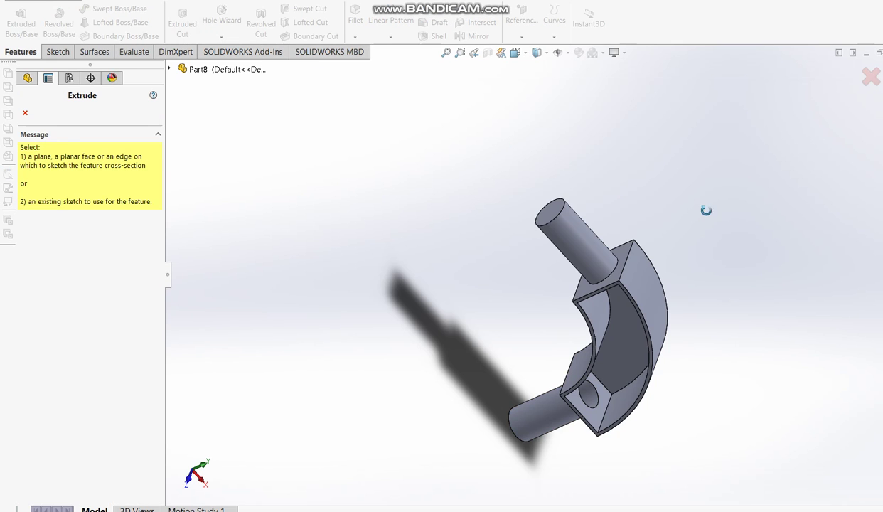
middle_click_drag(706, 209, 542, 273)
scroll(613, 244, "down", 4)
left_click(615, 244)
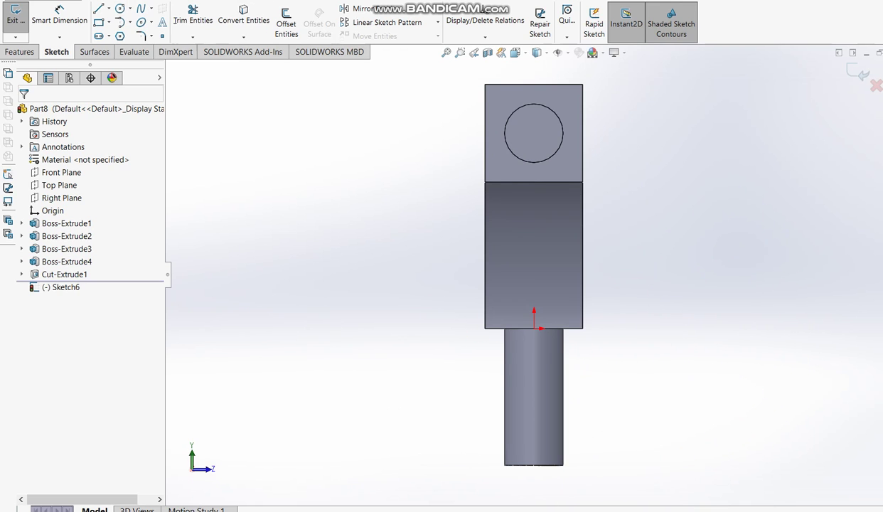
left_click(120, 8)
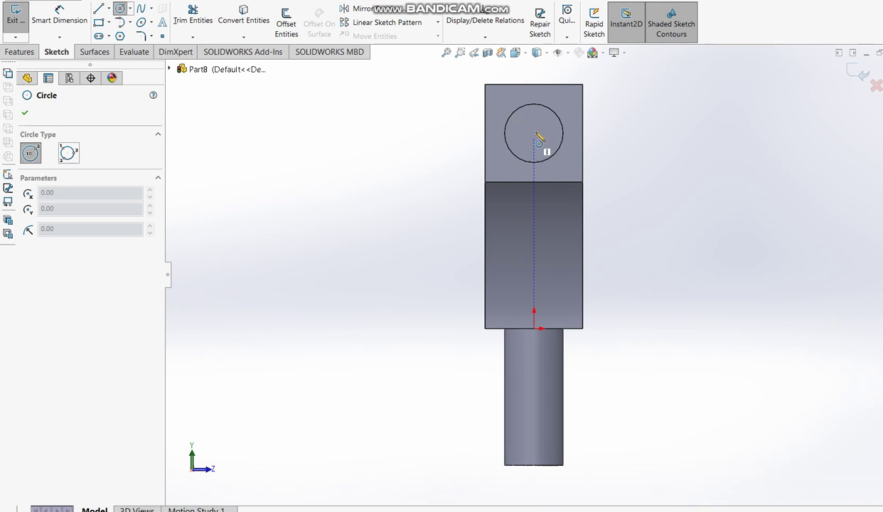
left_click(534, 132)
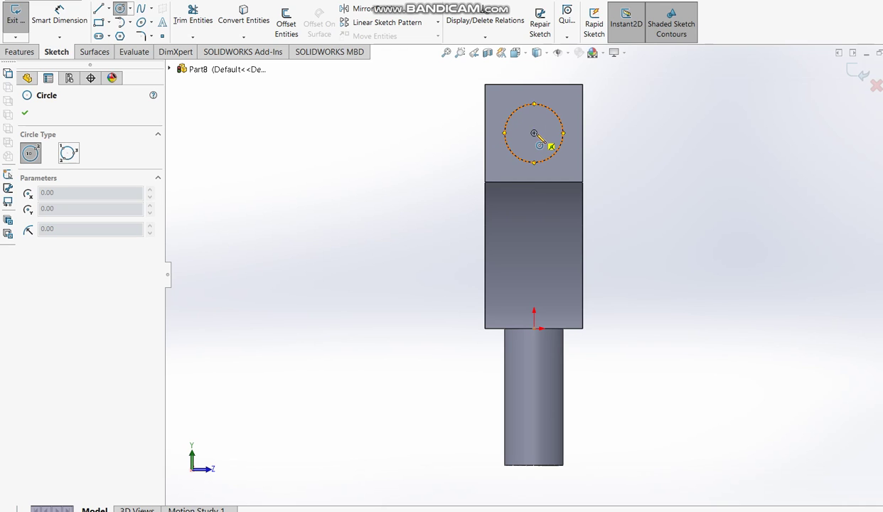
left_click(544, 134)
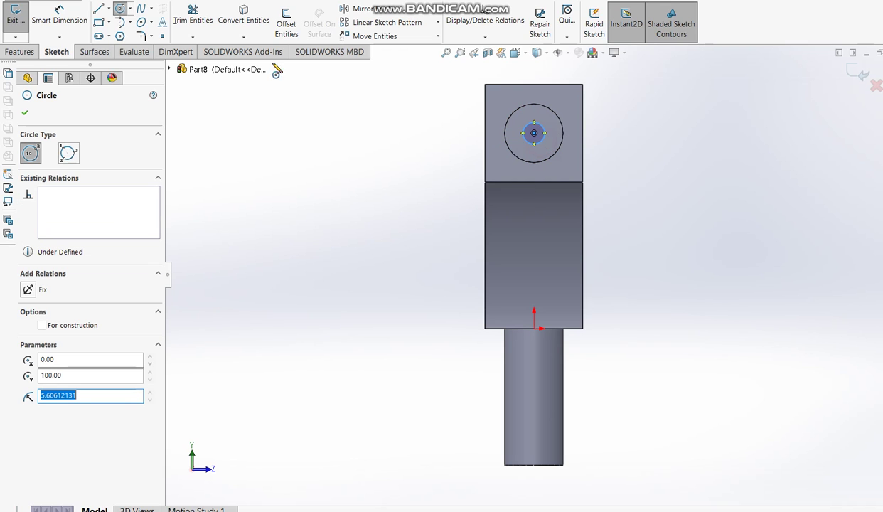
Give the second bore circle a 24 mm diameter and exit the sketch
left_click(74, 16)
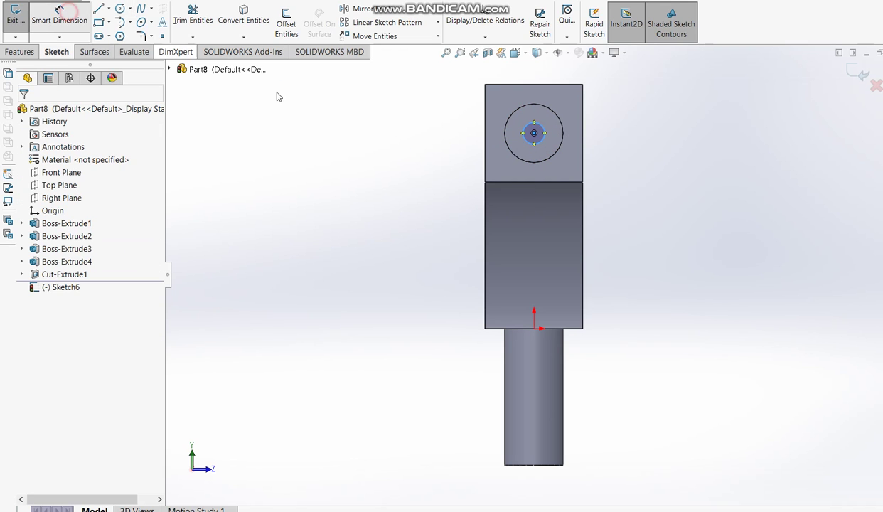
left_click(540, 146)
left_click(652, 143)
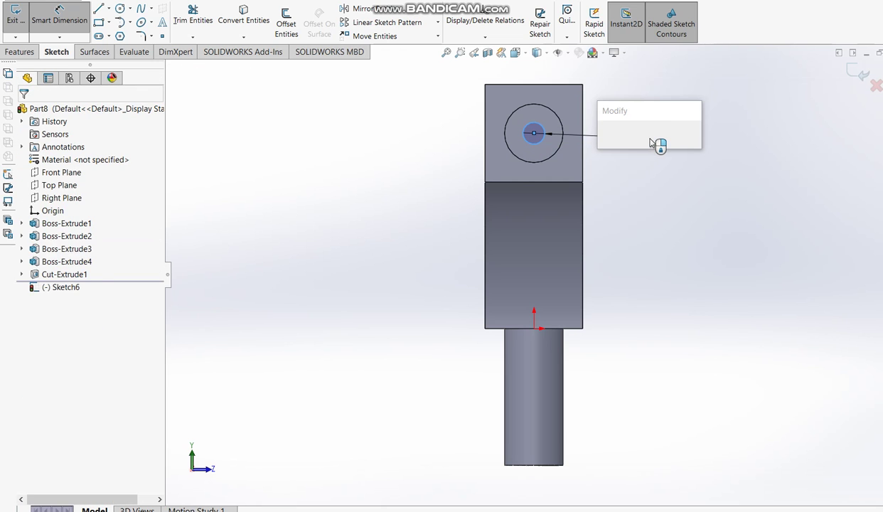
type("24")
key("Return")
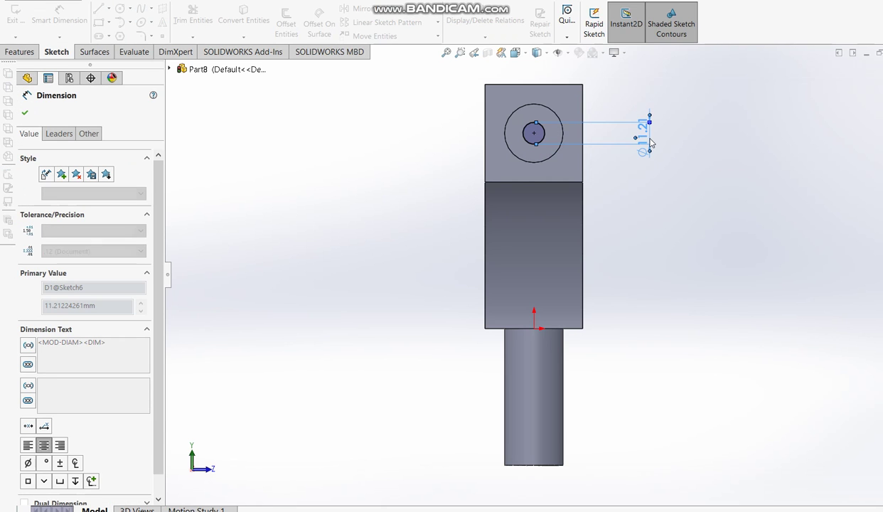
left_click(863, 74)
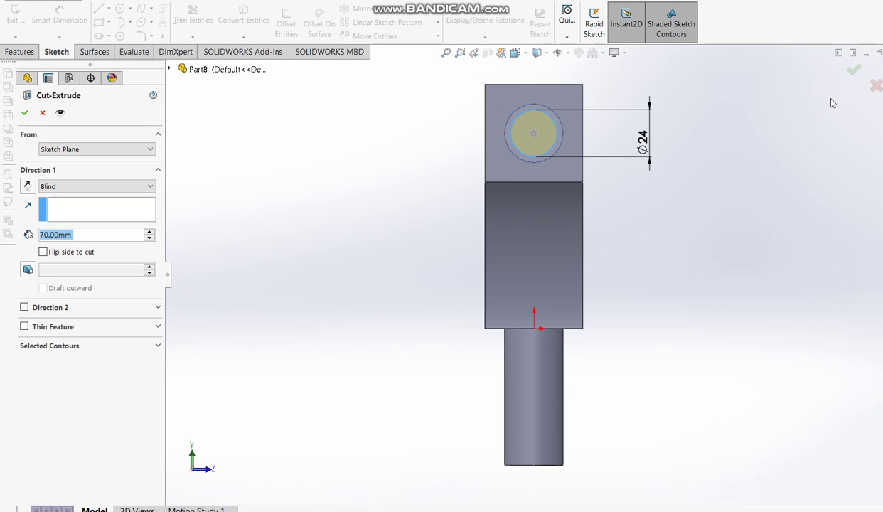
Cut the second Ø24 bore Up To Surface, ending at the duct's inner face
middle_click_drag(789, 122, 656, 252)
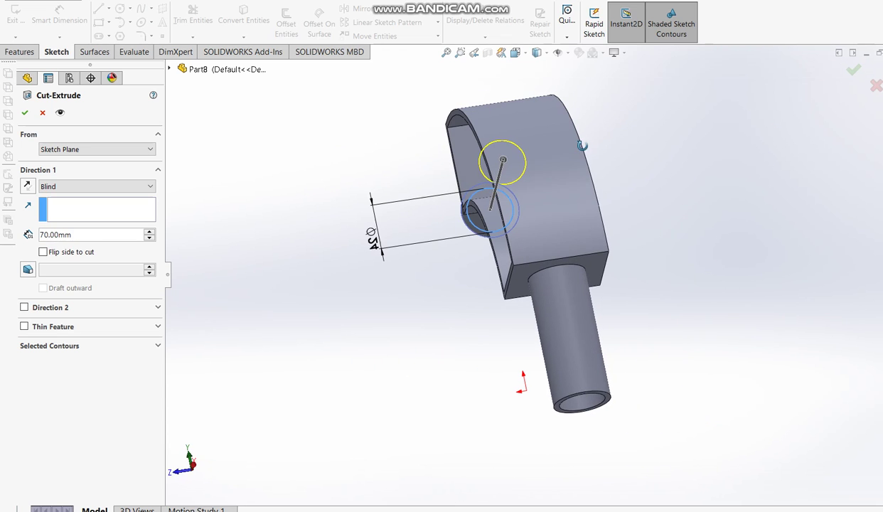
left_click(65, 185)
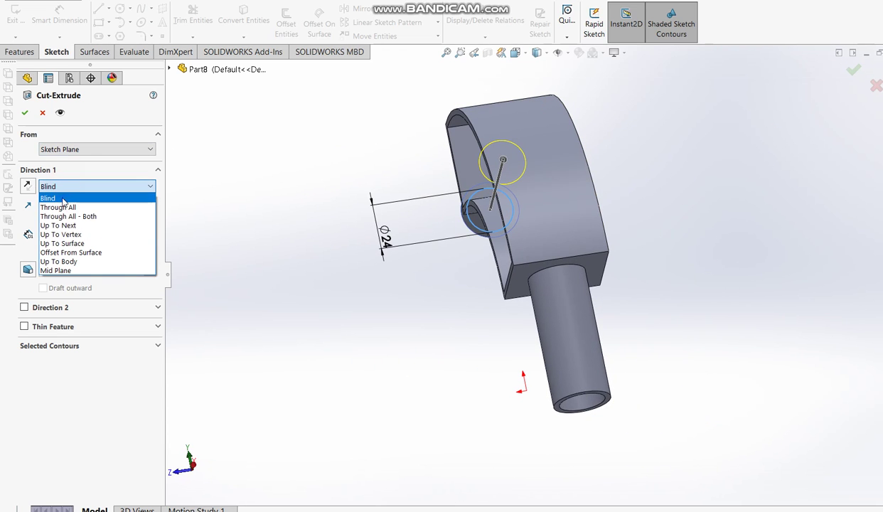
left_click(63, 243)
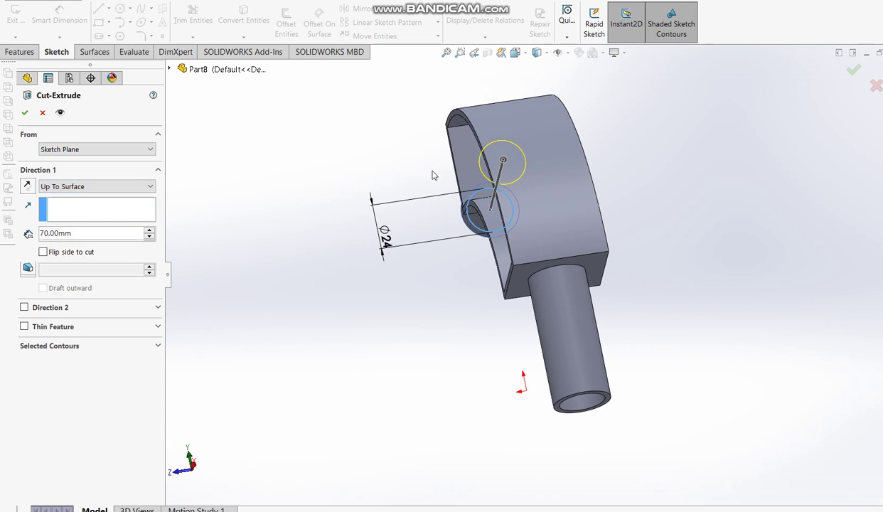
left_click(470, 171)
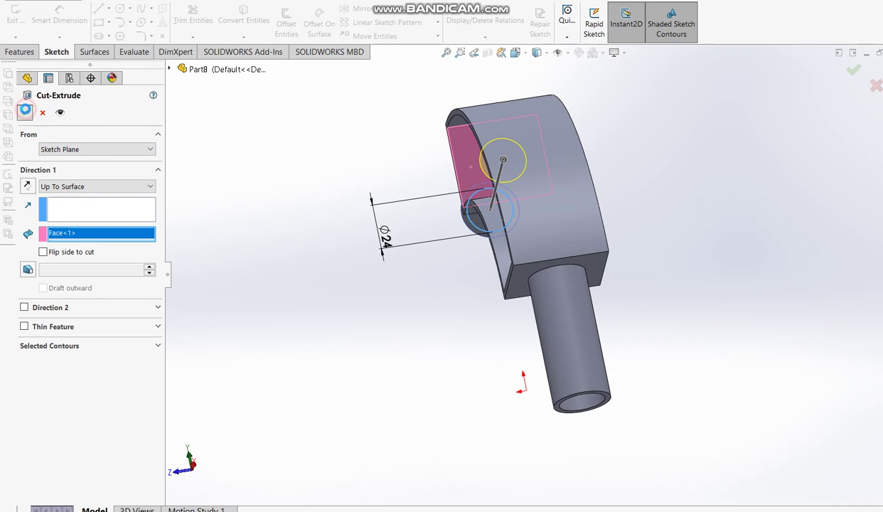
left_click(25, 113)
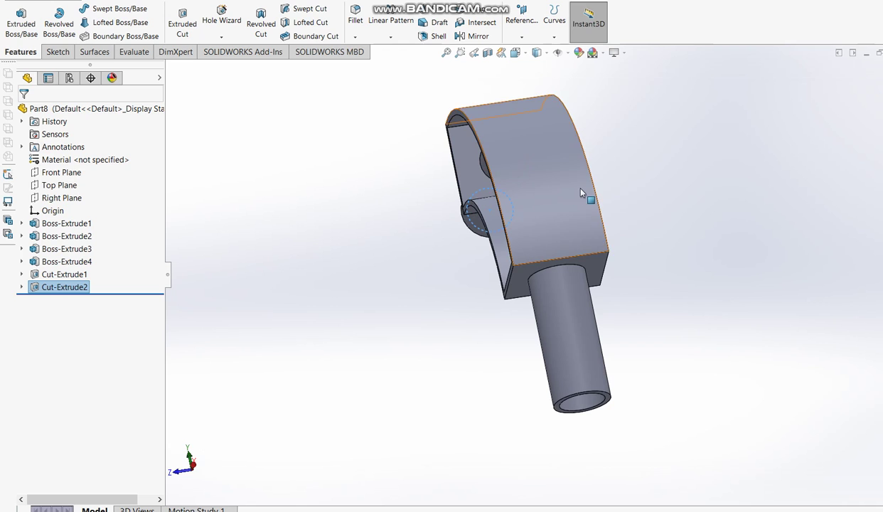
mouse_move(592, 200)
middle_mouse_down()
mouse_move(677, 189)
mouse_move(460, 266)
middle_mouse_up()
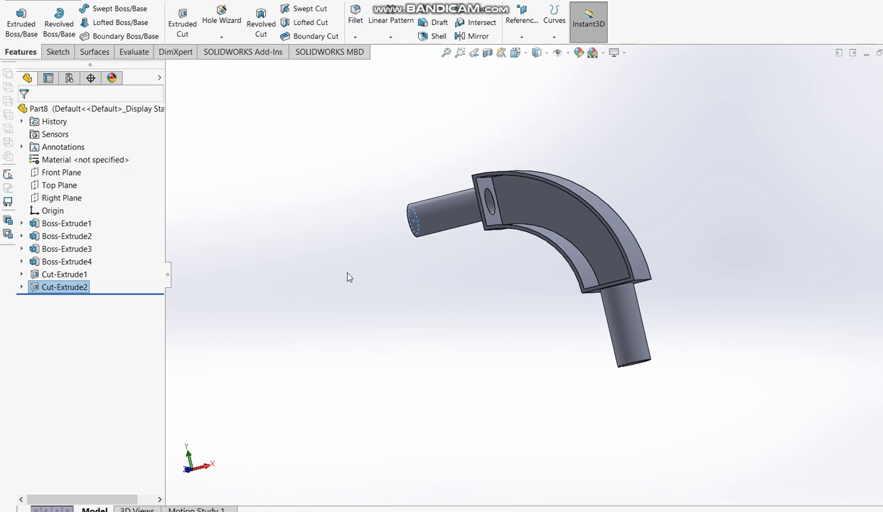
left_click(428, 317)
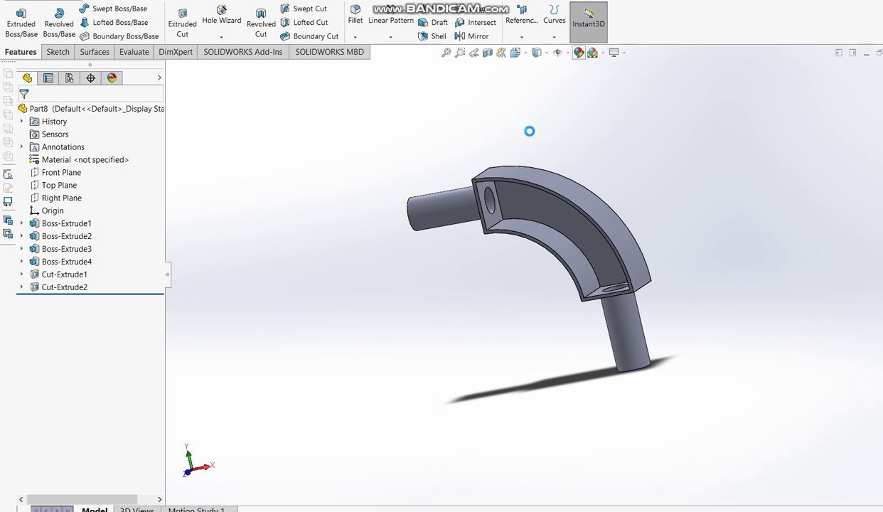
Apply a red appearance to the whole duct part
left_click(578, 52)
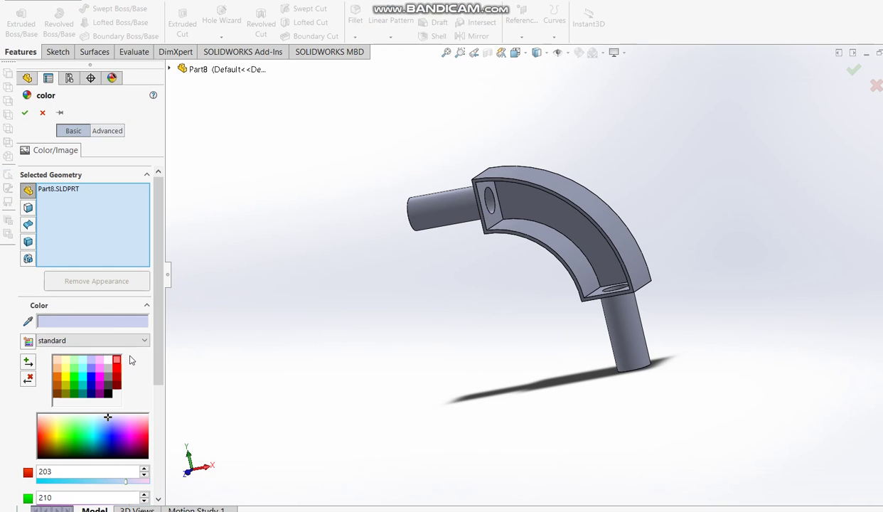
left_click(118, 361)
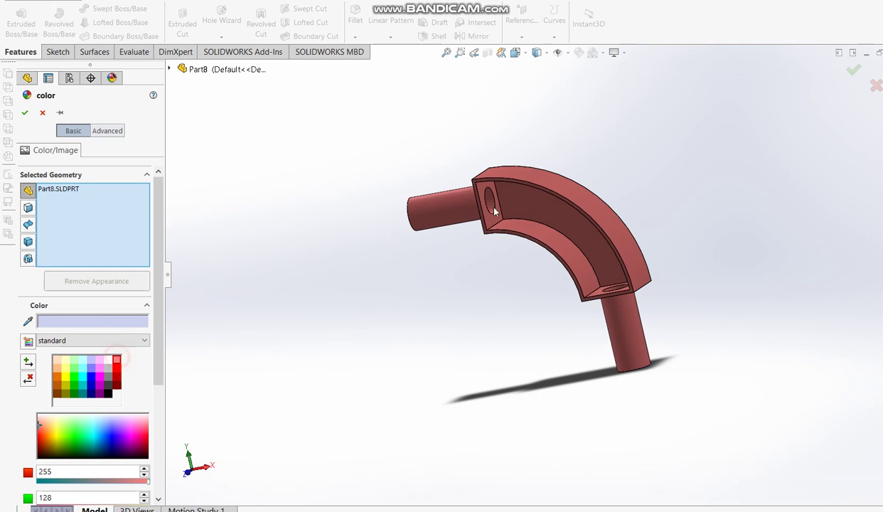
left_click(853, 69)
mouse_move(540, 186)
middle_mouse_down()
mouse_move(461, 218)
mouse_move(617, 213)
mouse_move(581, 197)
middle_mouse_up()
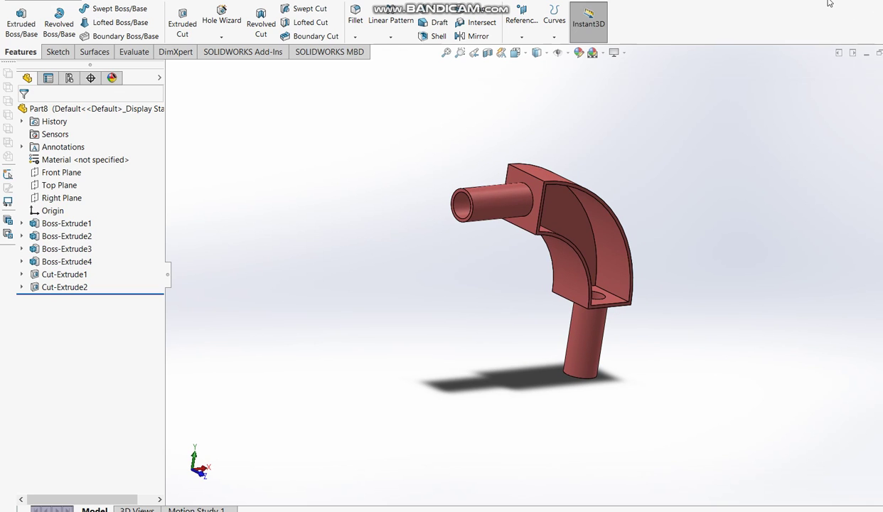
middle_click_drag(590, 254, 516, 245)
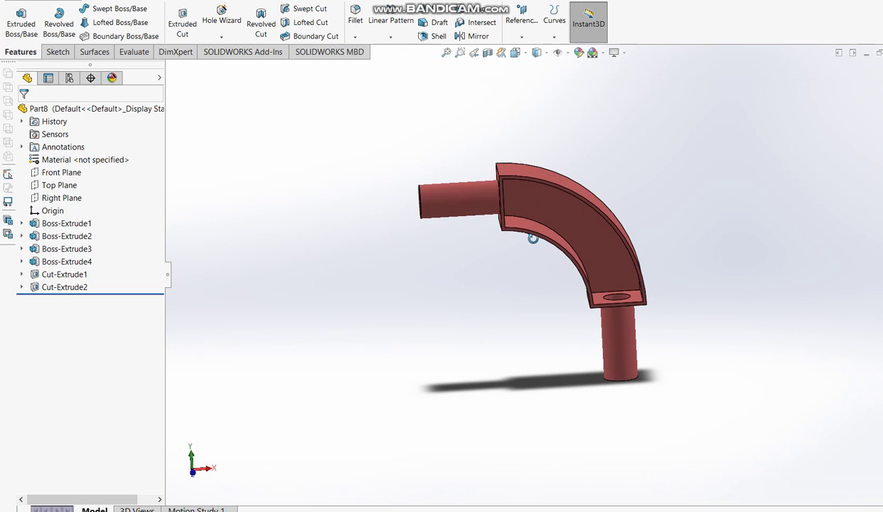